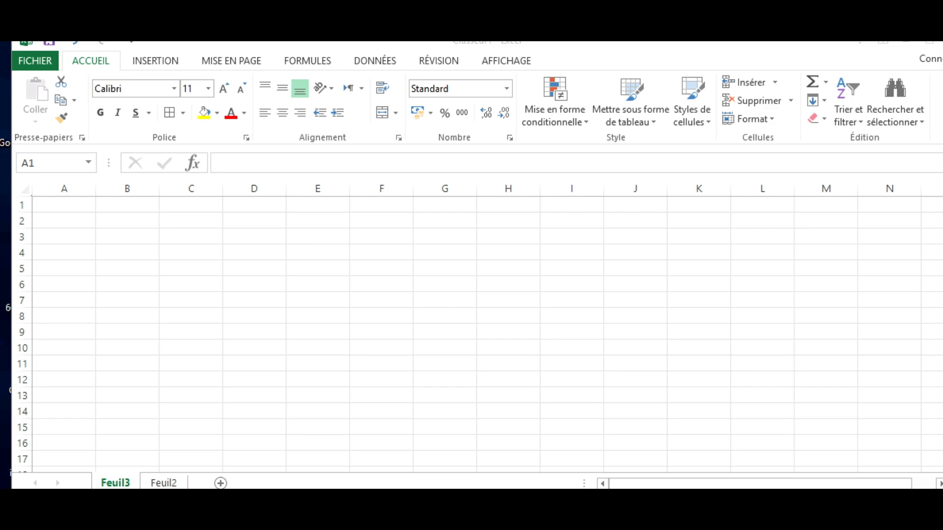
- Enter the header "Date de facture" in cell A1
click(63, 204)
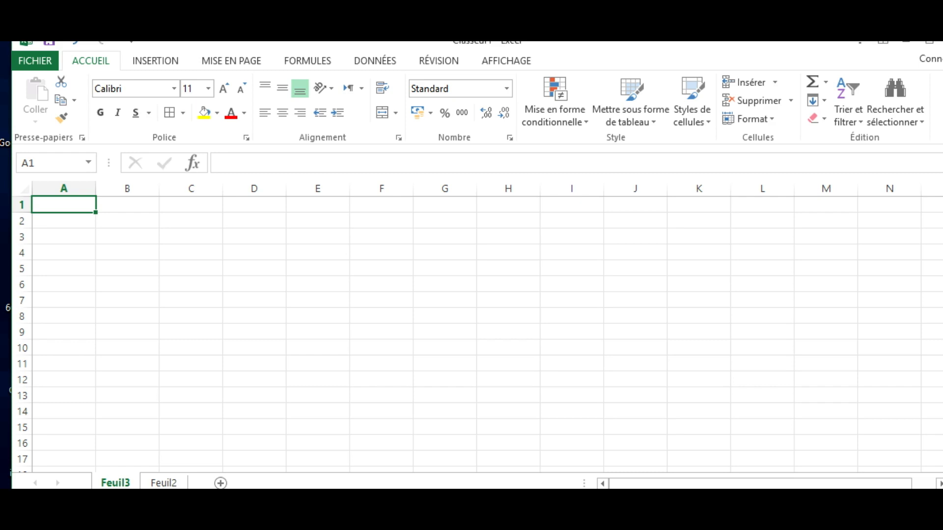
text(date)
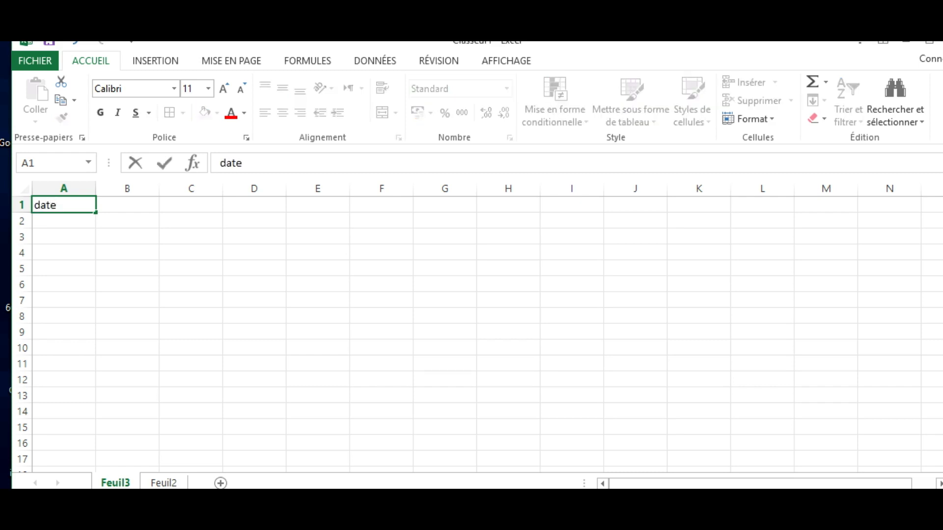
key(BackSpace)
key(BackSpace)
key(BackSpace)
key(BackSpace)
text(Date de fac)
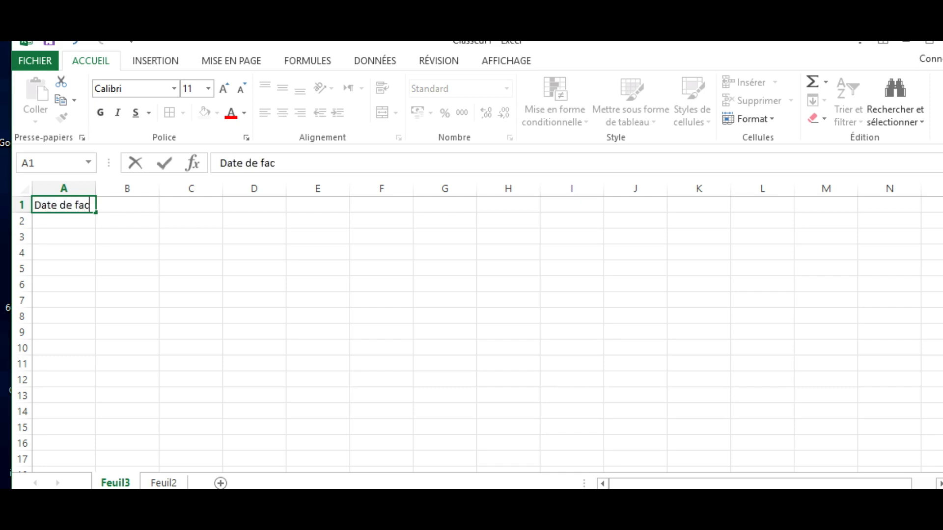
text(ture)
- Enter the header "N° Facture" in cell B1
click(127, 205)
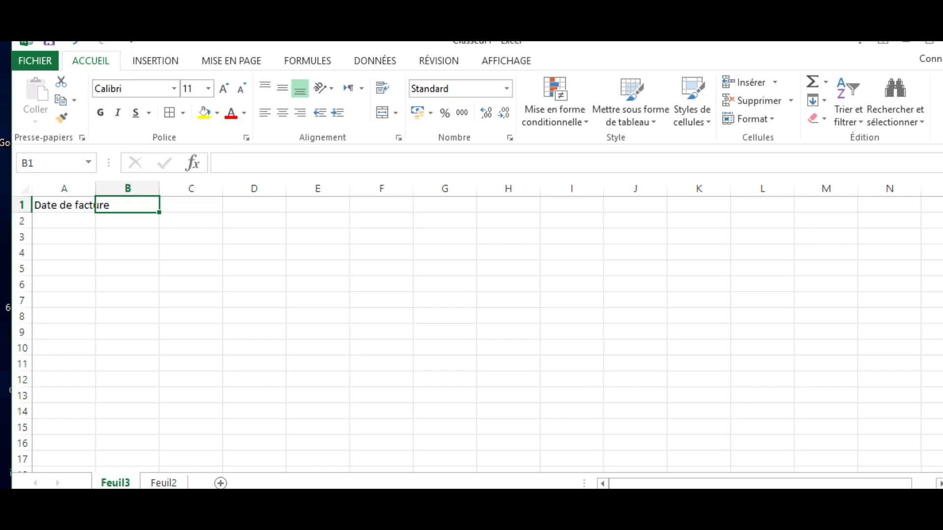
text(N)
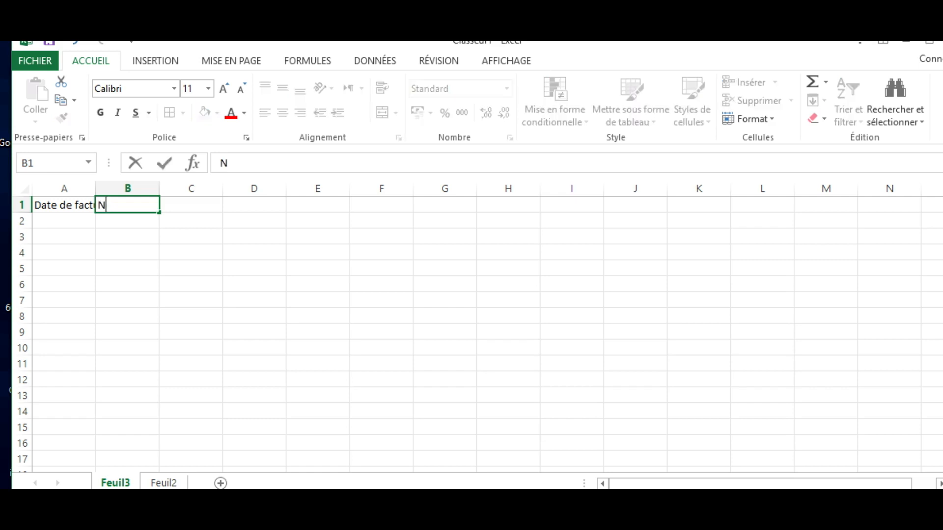
text(O)
key(BackSpace)
text())
key(BackSpace)
text(° Facture)
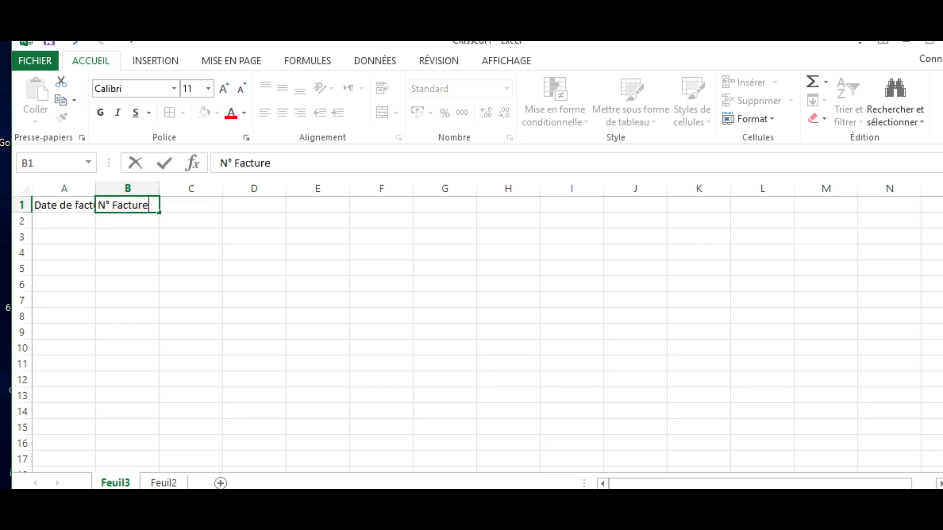
key(Tab)
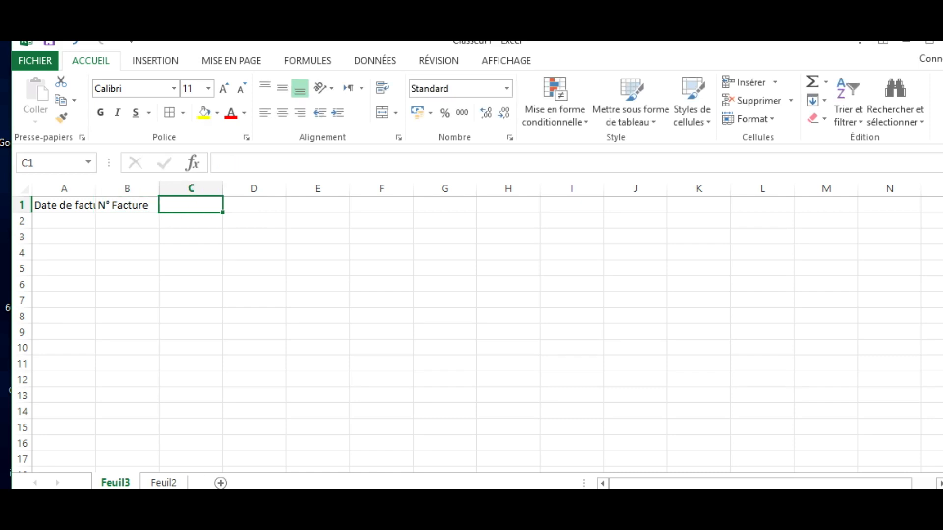
- Enter the headers "Montant TTC" in cell C1 and "Échéance" in cell D1
text(Mo)
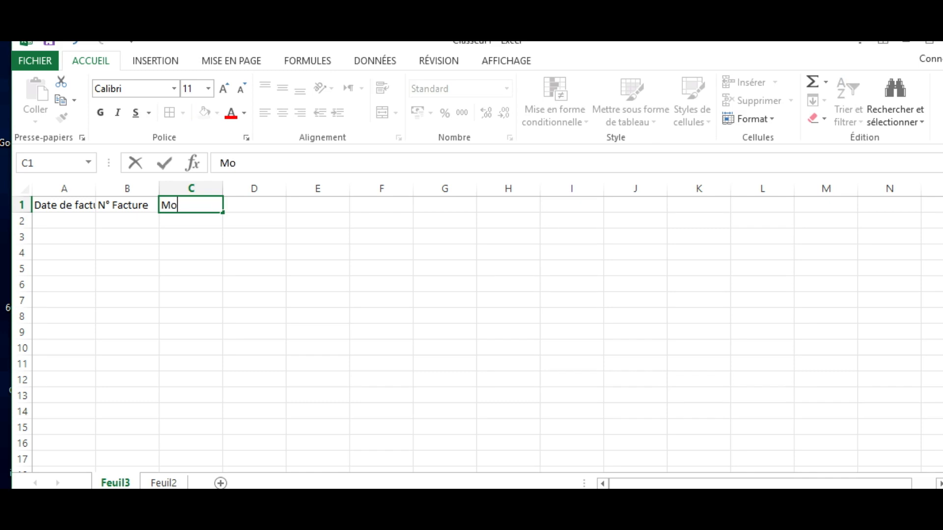
text(ntant TTC)
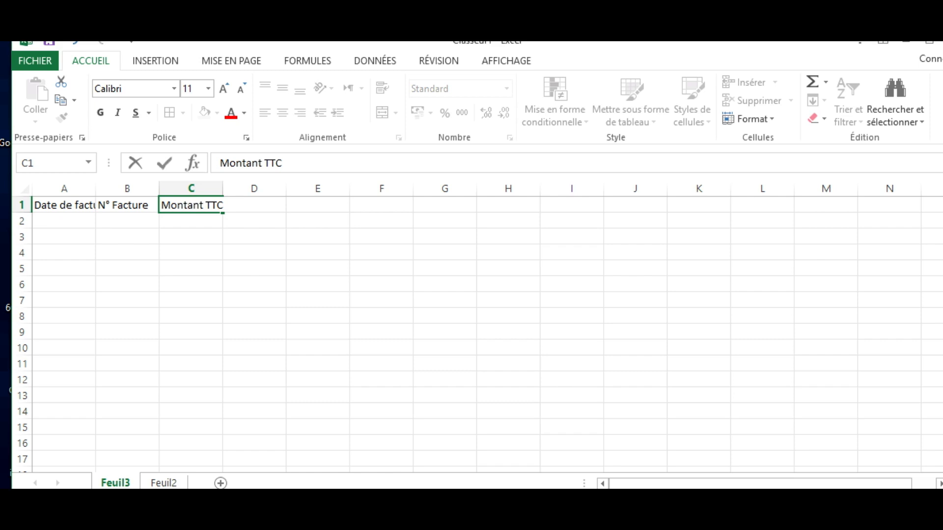
key(Tab)
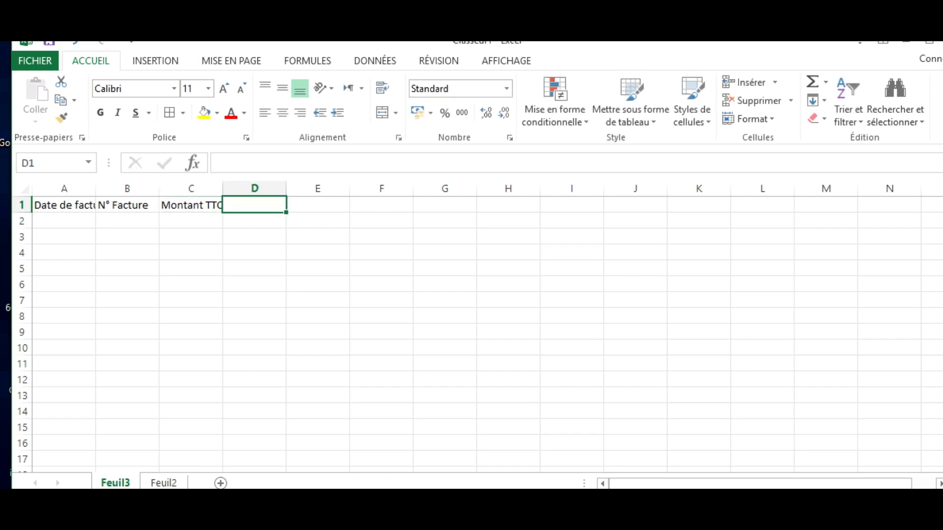
text(E)
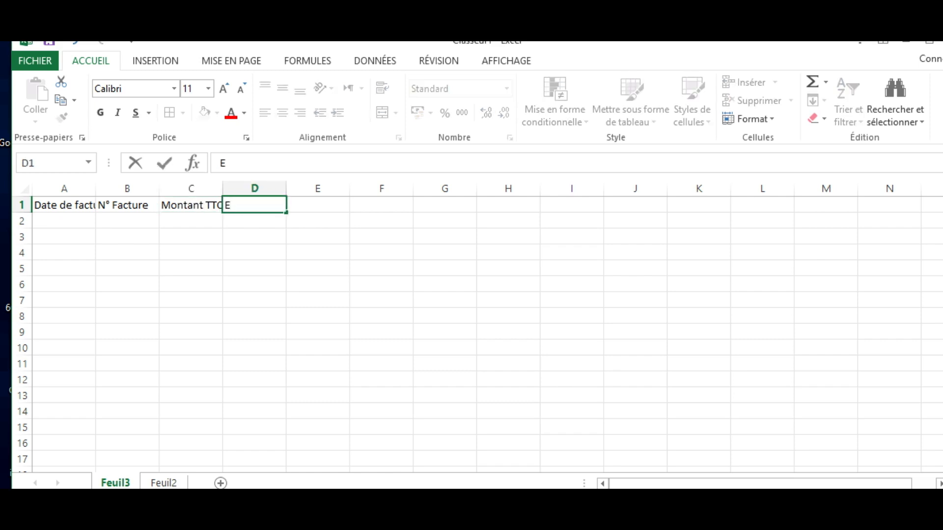
text(chéance)
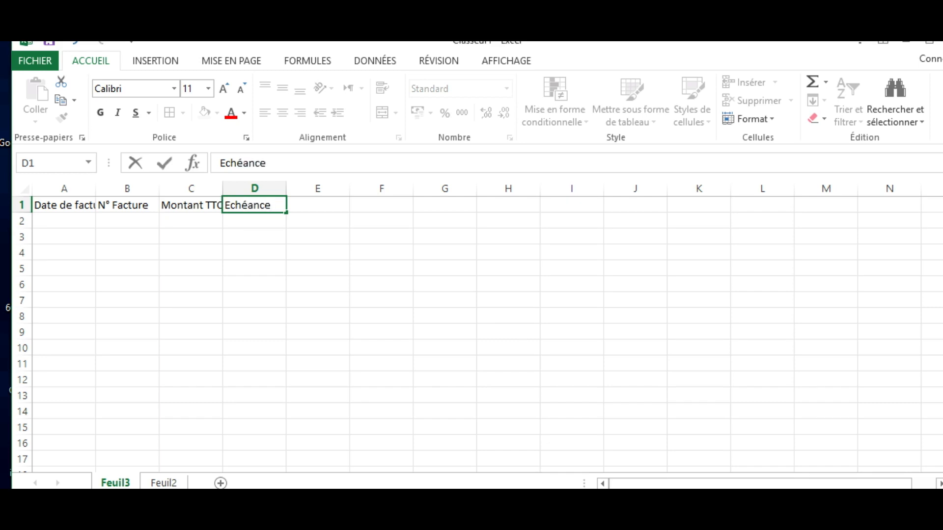
- Enter the header "Date Échéance" in cell E1 to complete the header row
key(Tab)
text(D)
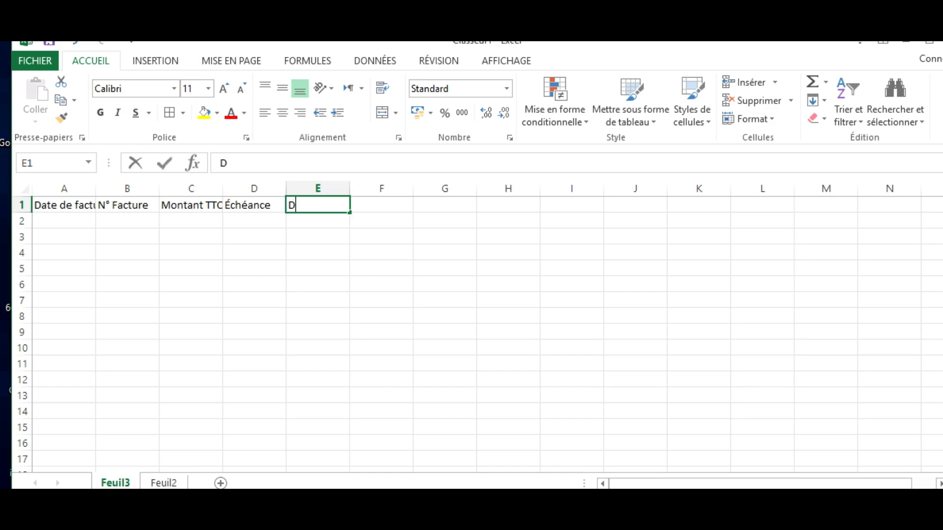
text(ate E)
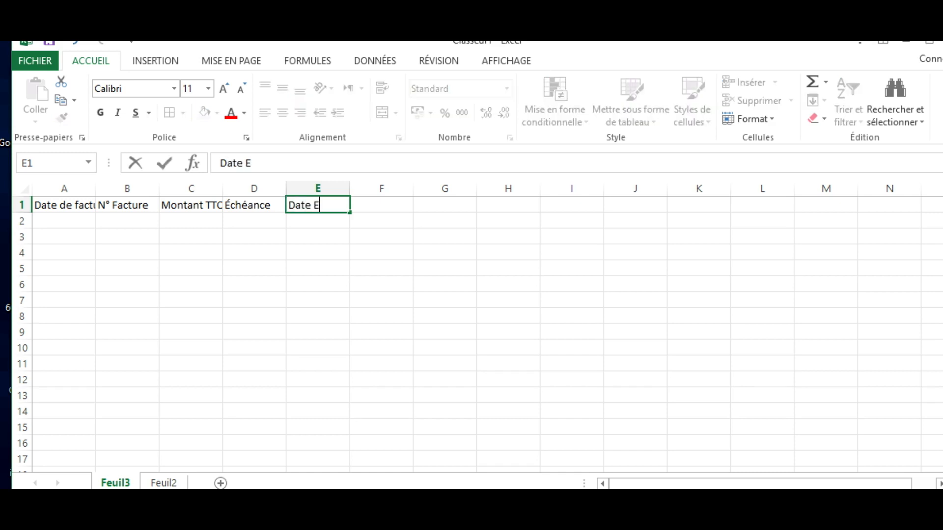
text(chéance)
key(Tab)
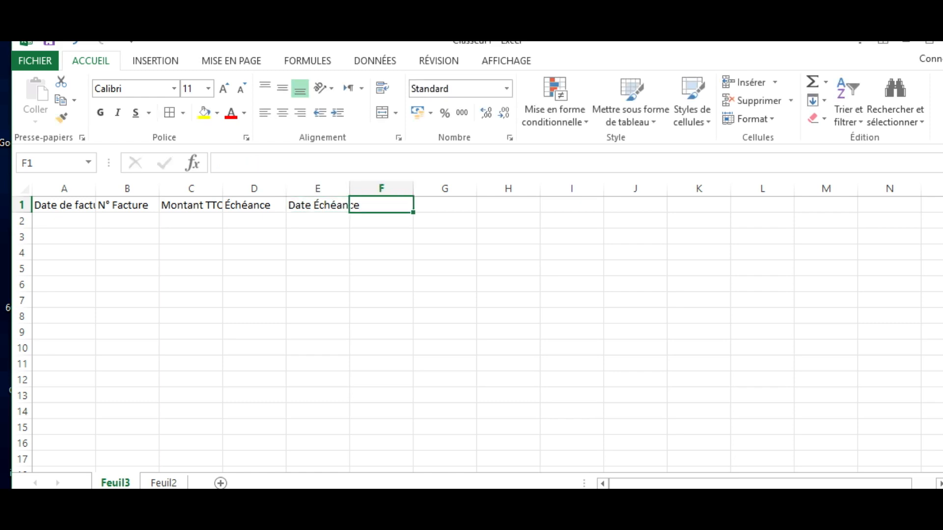
key(Return)
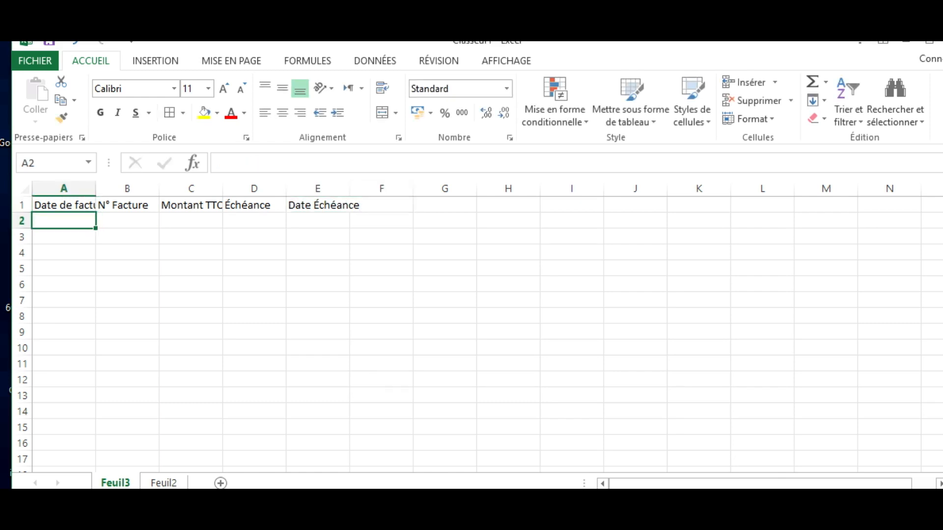
- Widen columns A, B and C so that their headers fit with some room to spare
drag(96, 188, 137, 188)
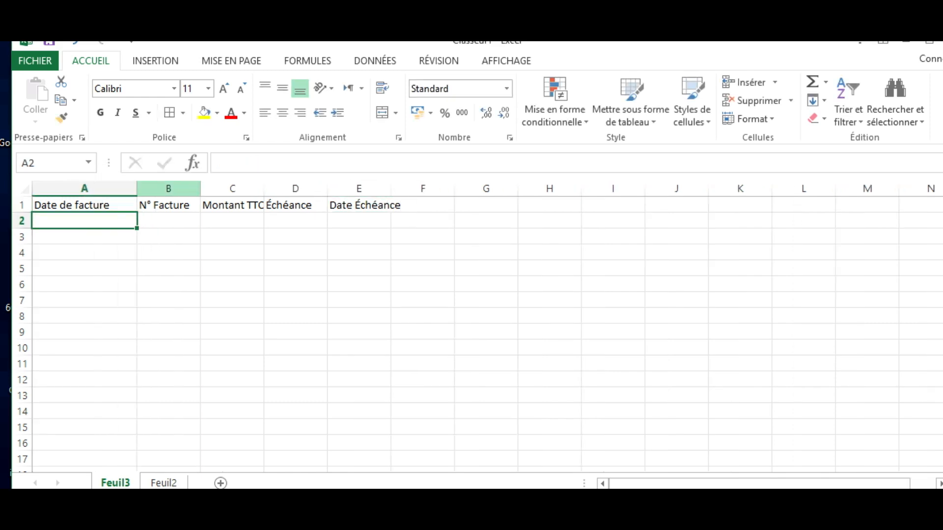
drag(200, 188, 233, 188)
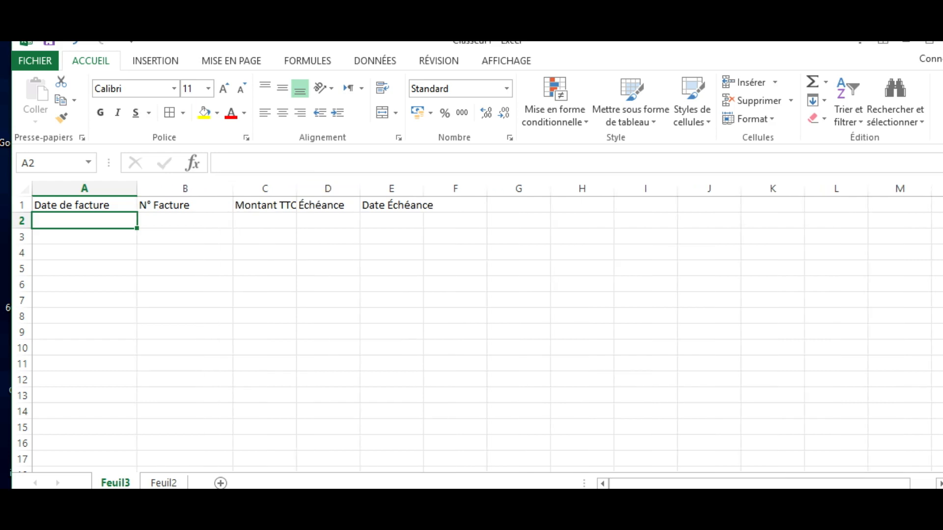
drag(296, 188, 346, 188)
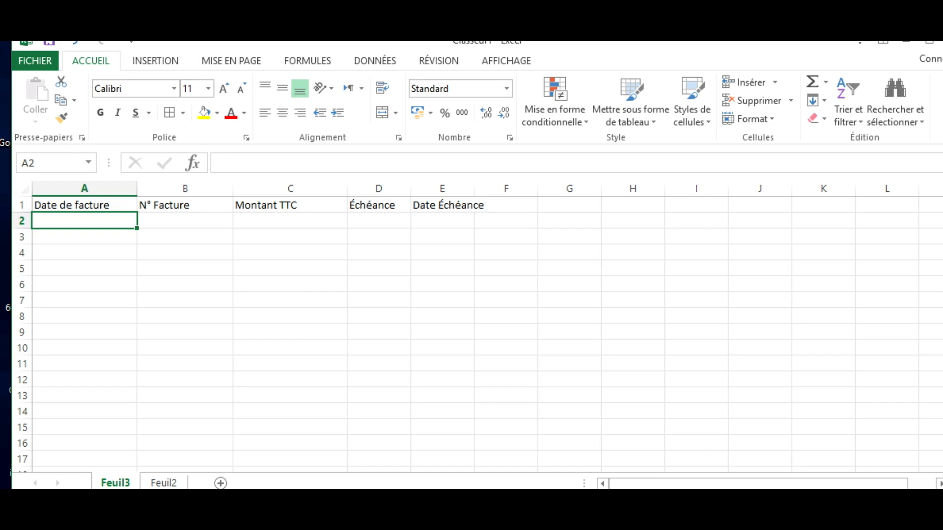
- Enter the invoice dates 12/01/2019 in cell A2 and 24/01/2019 in cell A3
text(12)
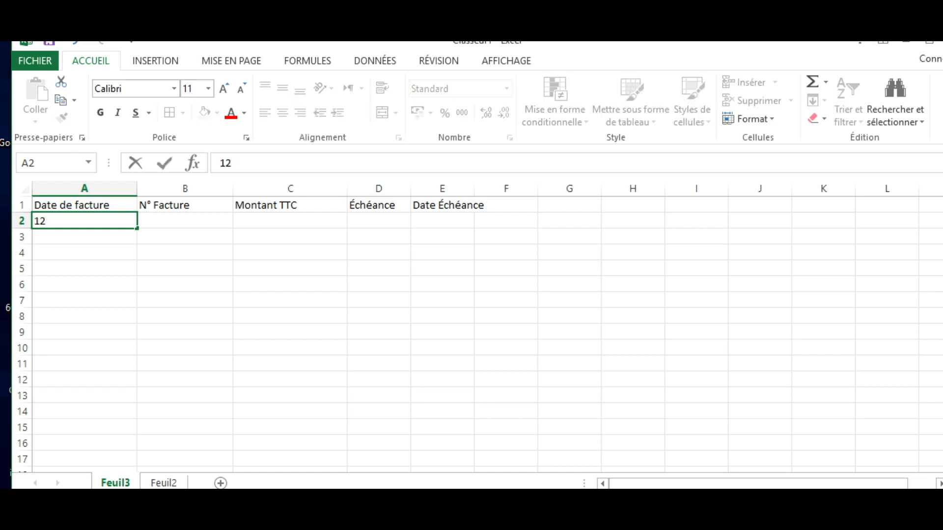
text(/1/19)
key(Return)
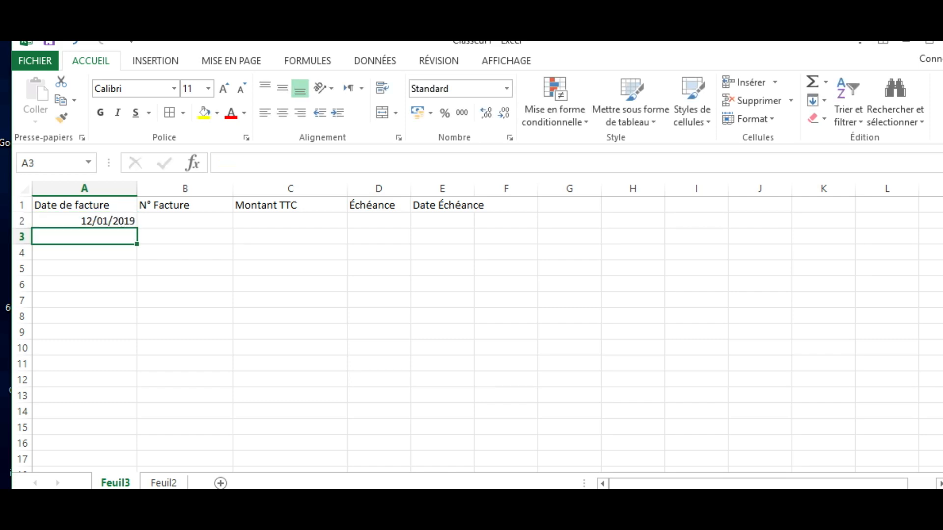
text(24/01)
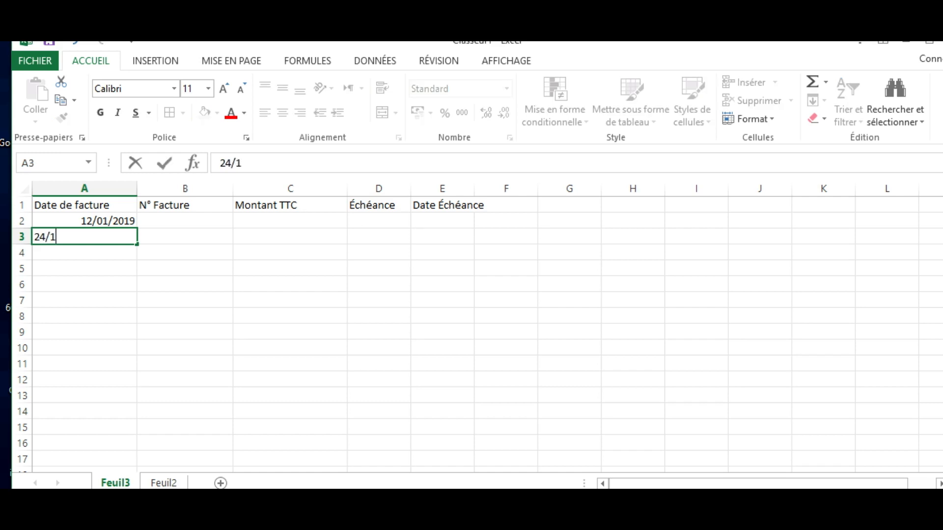
text(/201)
text(9)
key(Return)
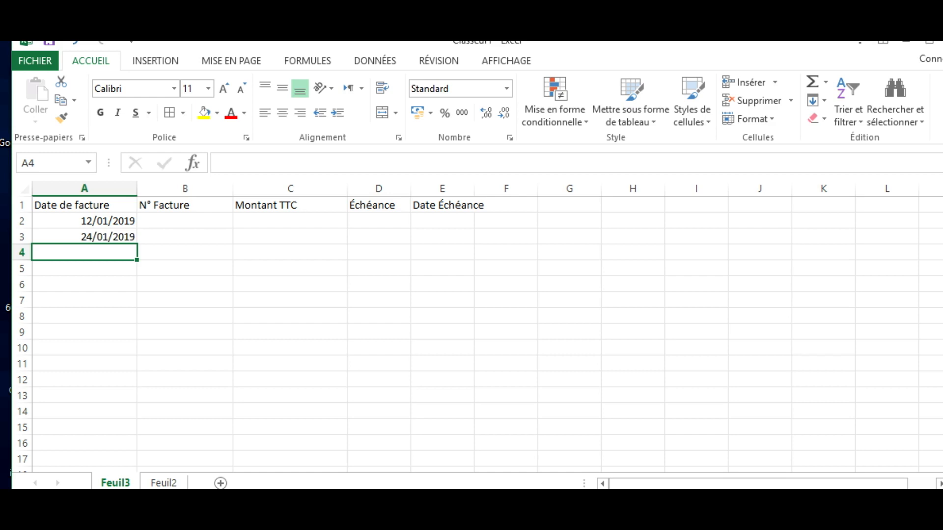
- Enter the invoice dates 02/02/2019 in cell A4 and 26/02/2019 in cell A5
text(20)
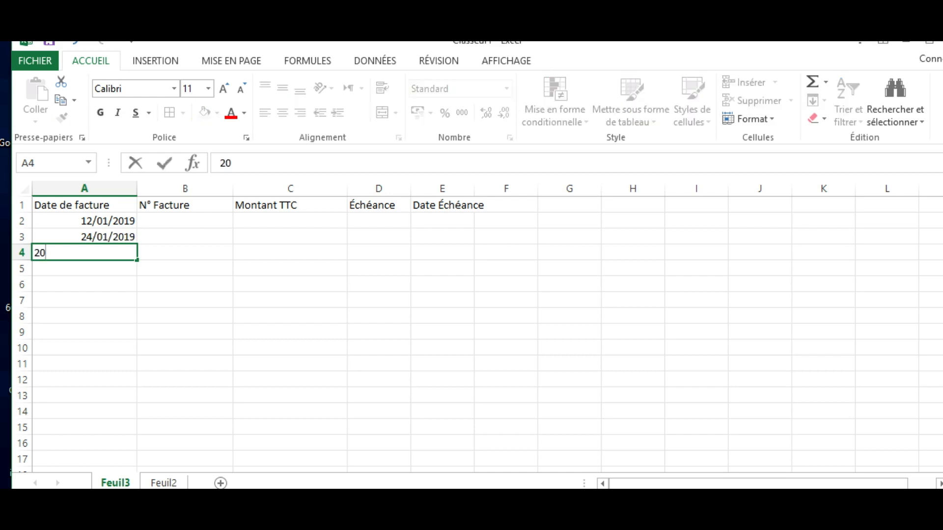
key(BackSpace)
text(/02/2019)
key(Return)
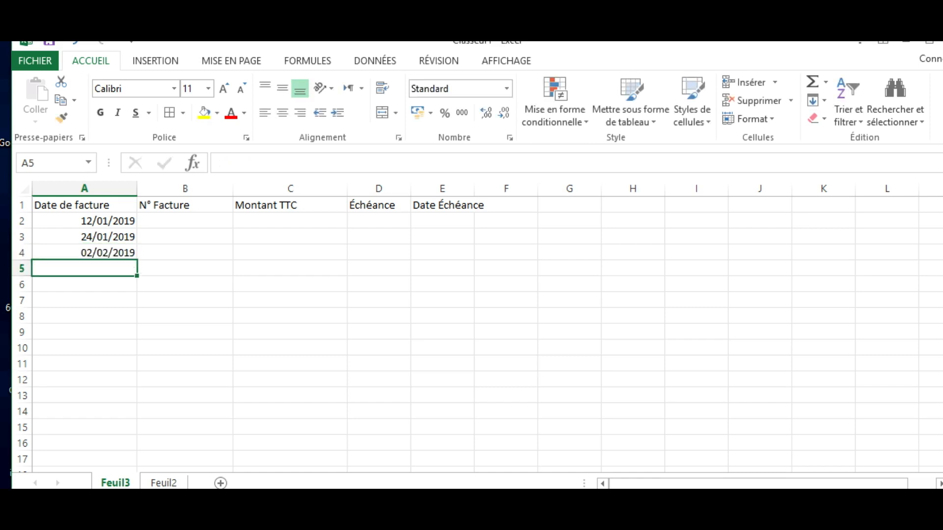
text(24)
key(BackSpace)
text(6)
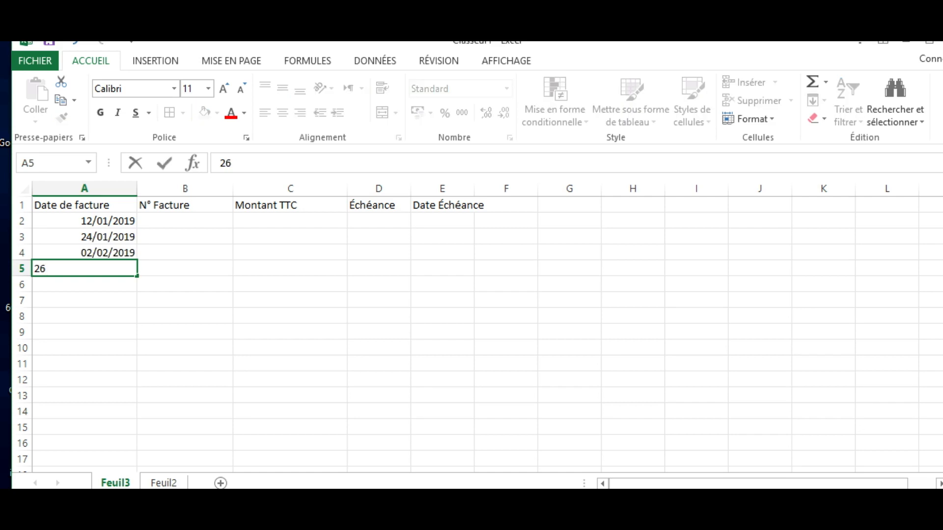
text(/02/20)
text(19)
key(Return)
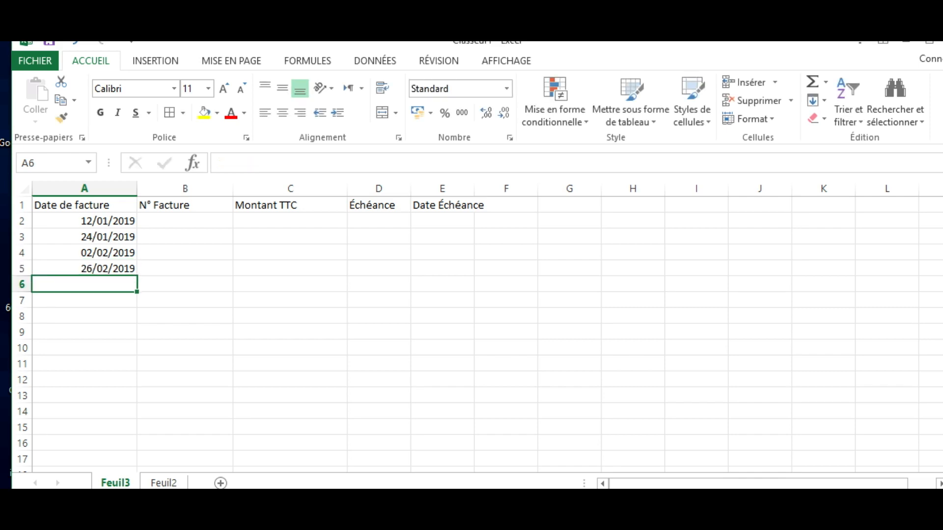
- Enter the invoice date 03/03/2019 in cell A6 of the "Date de facture" column
text(3)
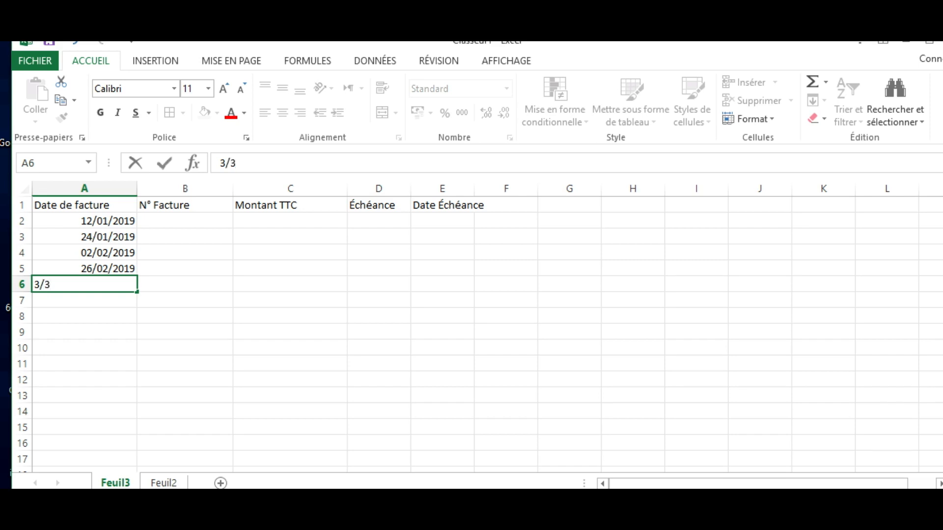
text(/03/20)
text(19)
key(Return)
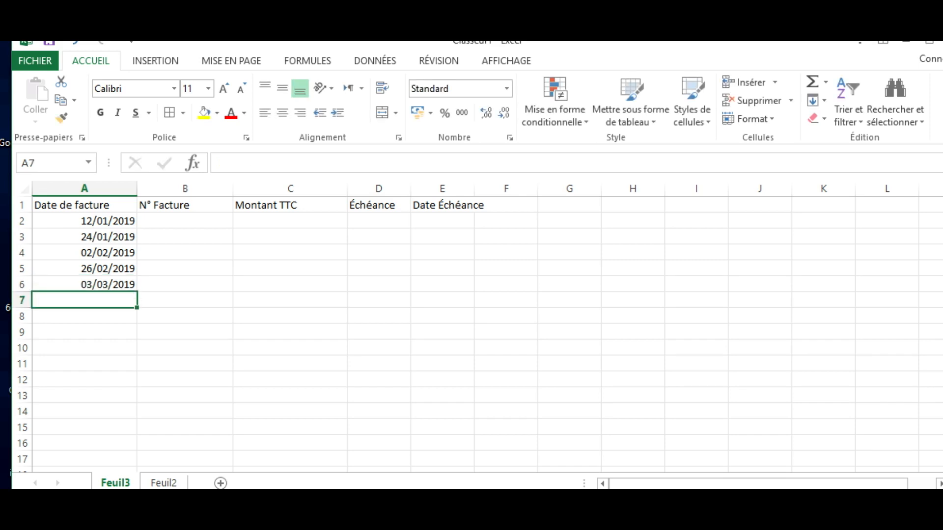
click(185, 221)
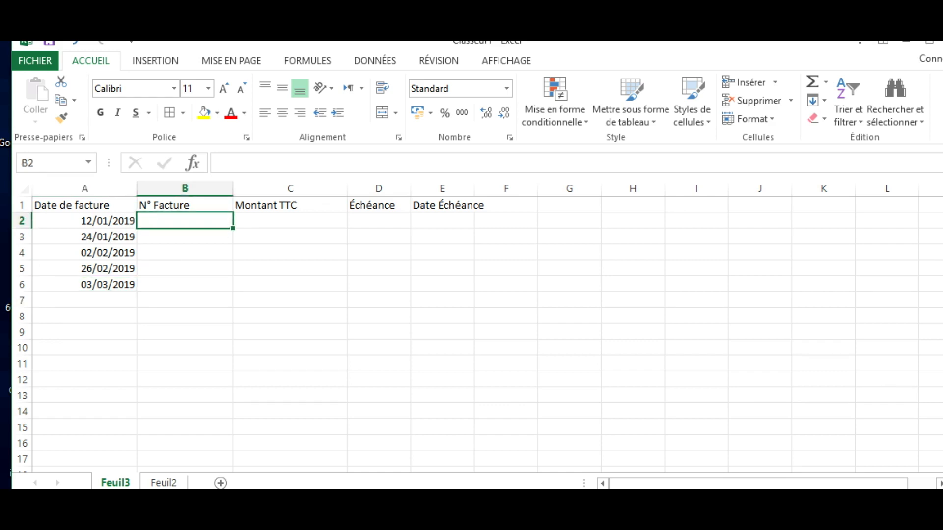
key(Down)
key(Down)
key(Down)
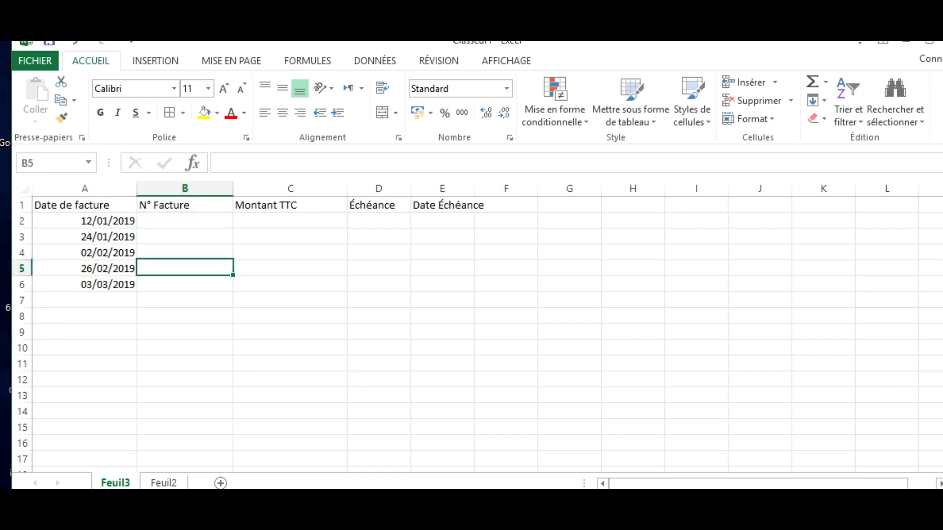
key(Down)
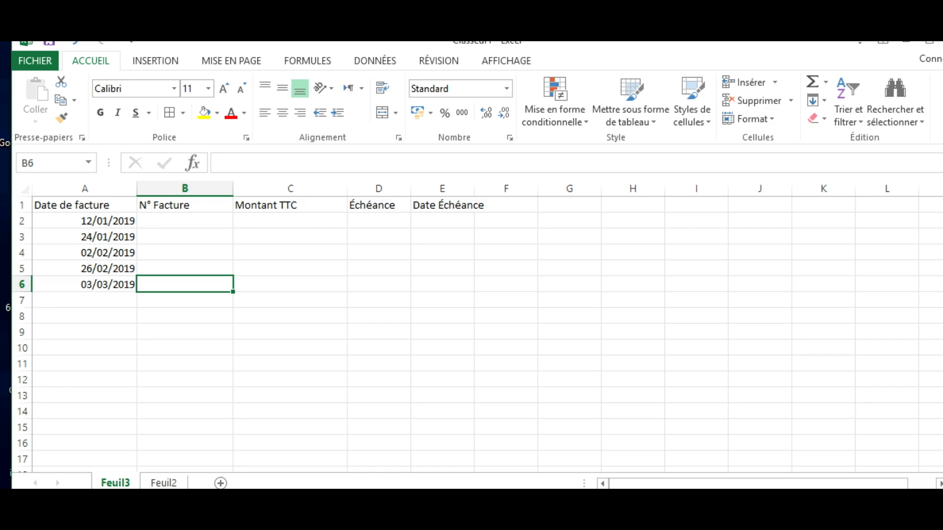
- Enter the invoice date 27/03/2019 in cell A7 of the "Date de facture" column
click(84, 300)
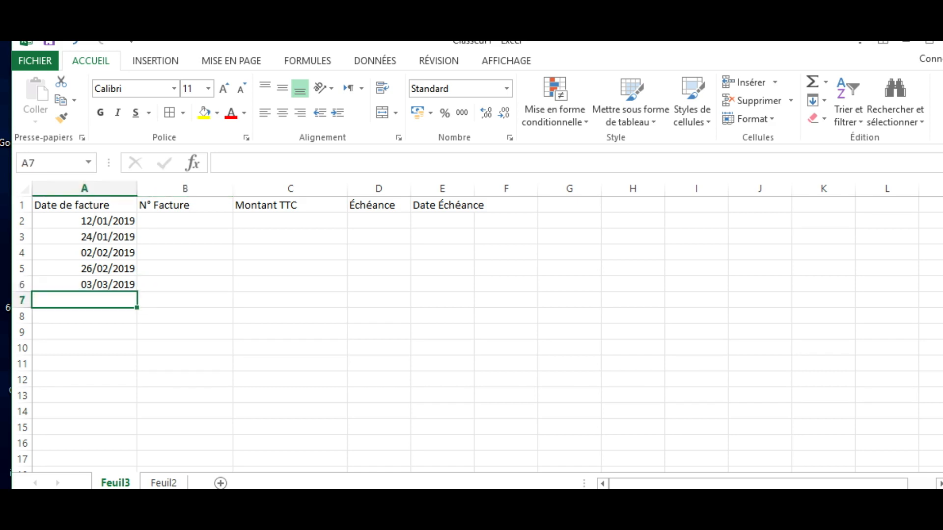
text(1)
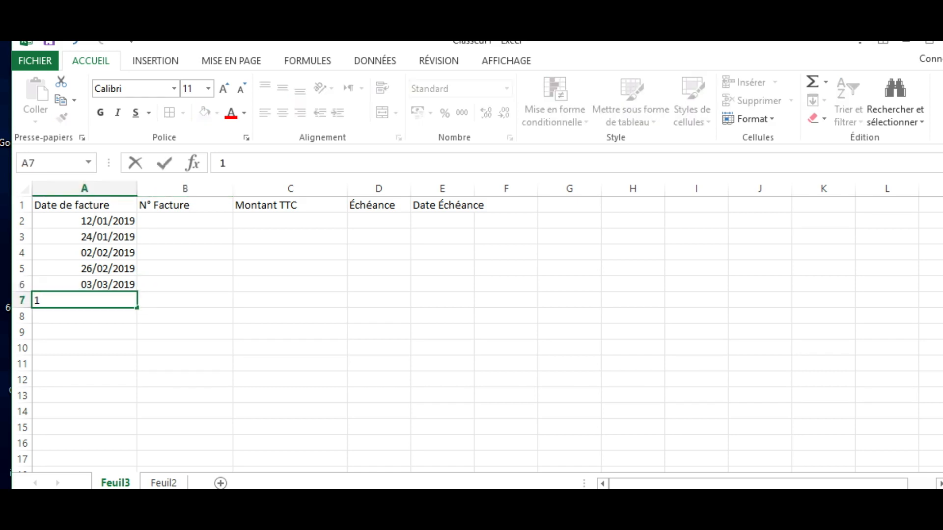
key(BackSpace)
text(27/3/19)
key(Return)
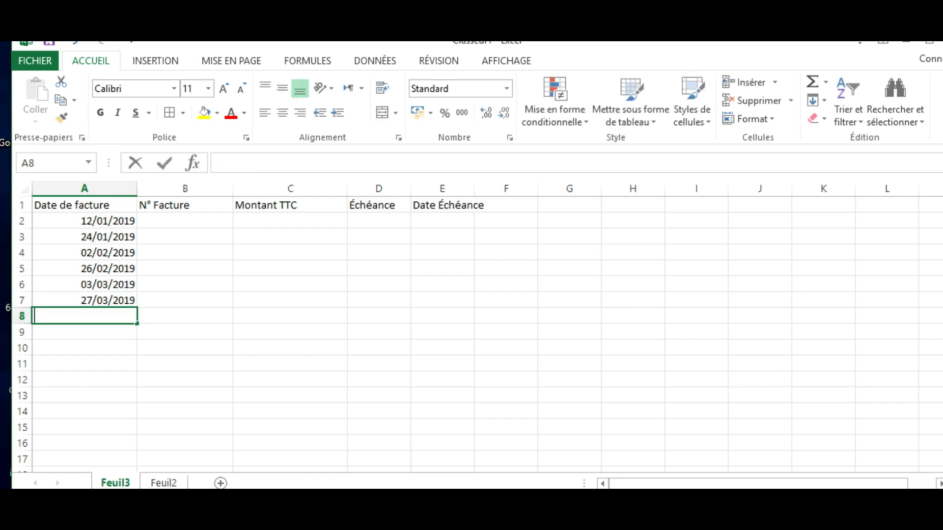
- Enter the invoice date 19/04/2019 in cell A8 of the "Date de facture" column
text(19.)
key(BackSpace)
text(/)
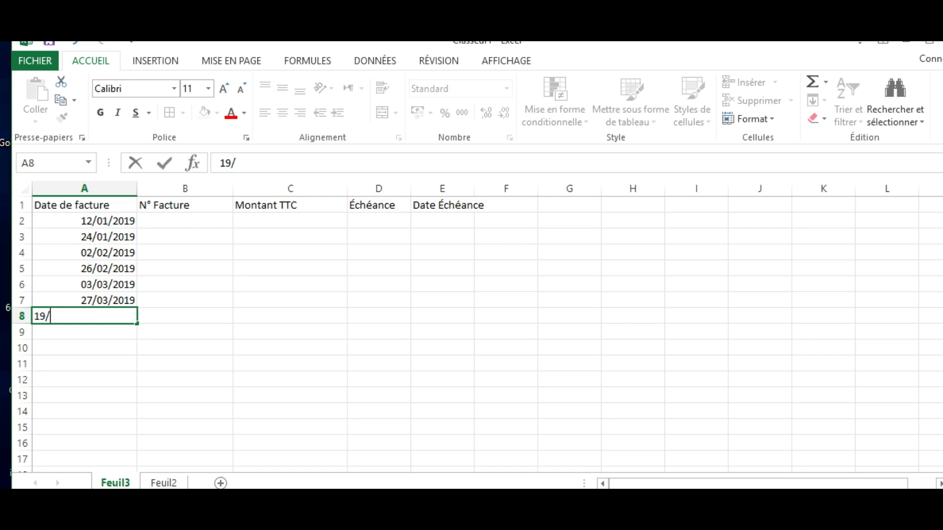
text(04/2019)
key(Return)
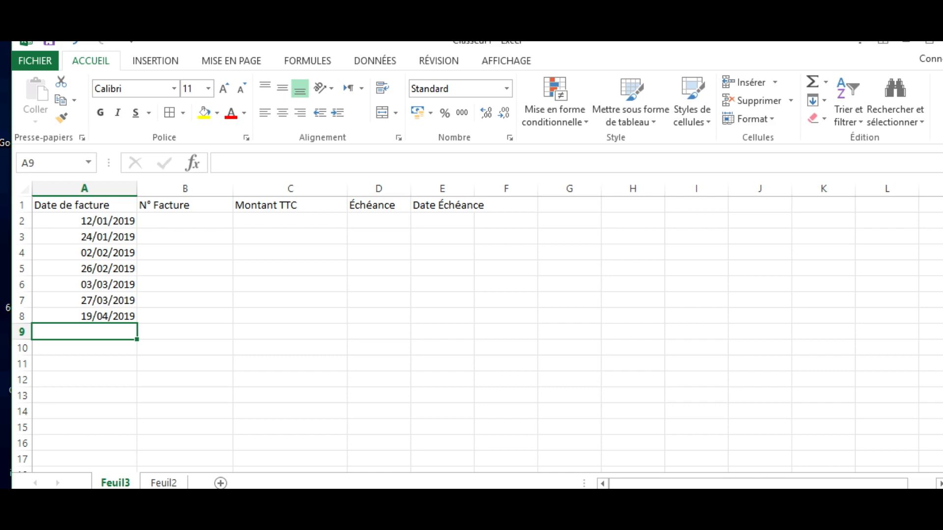
- Enter the invoice date 10/05/2019 in cell A9 of the "Date de facture" column
text(10.)
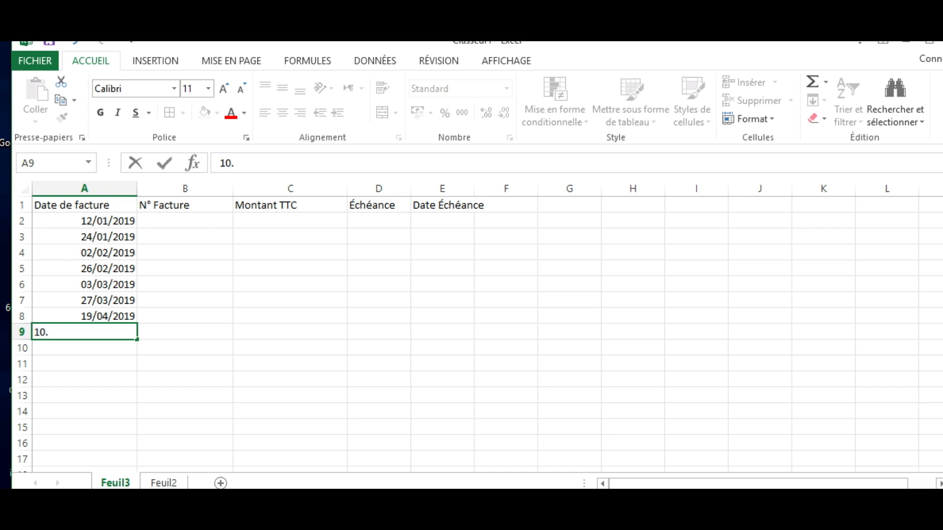
key(BackSpace)
text(/5/10)
key(BackSpace)
text(9)
key(Return)
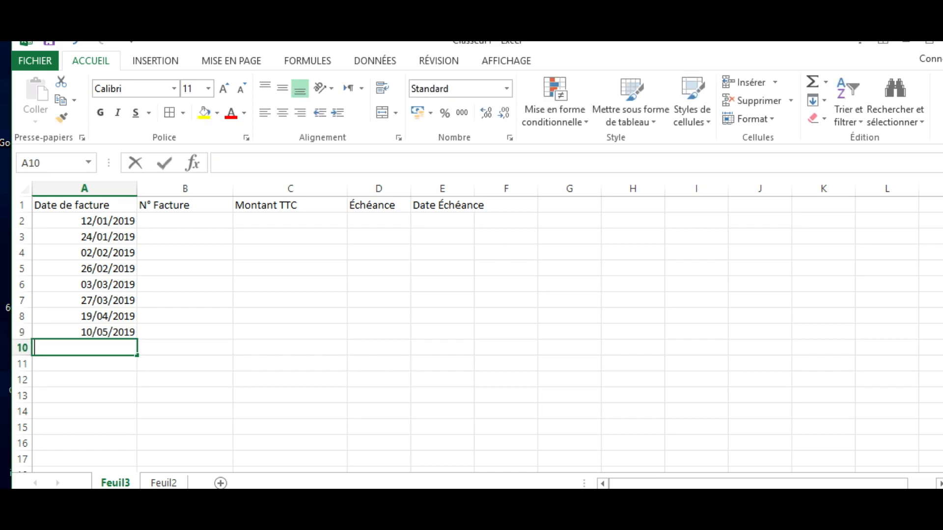
- Enter the invoice date 03/06/2019 in cell A10 of the "Date de facture" column
text(3/3/)
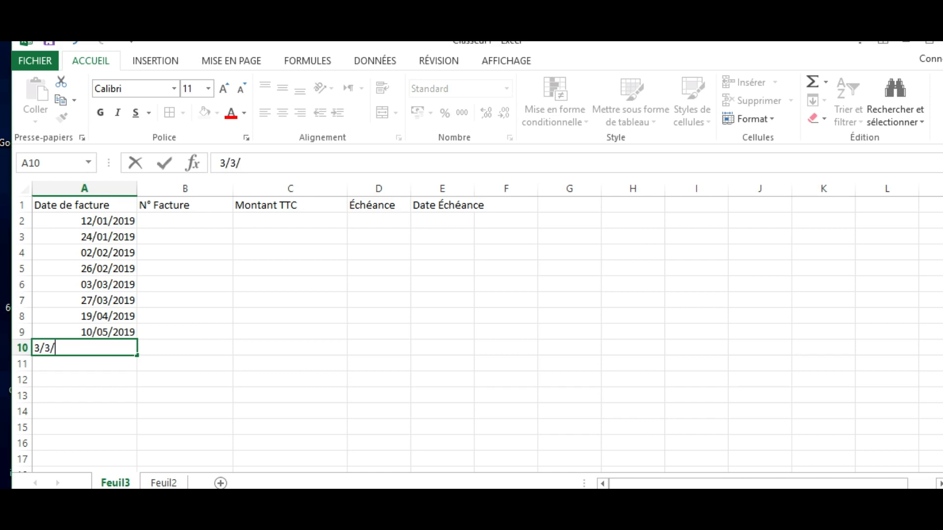
key(BackSpace)
text(6)
key(BackSpace)
key(BackSpace)
text(6/2019)
key(Return)
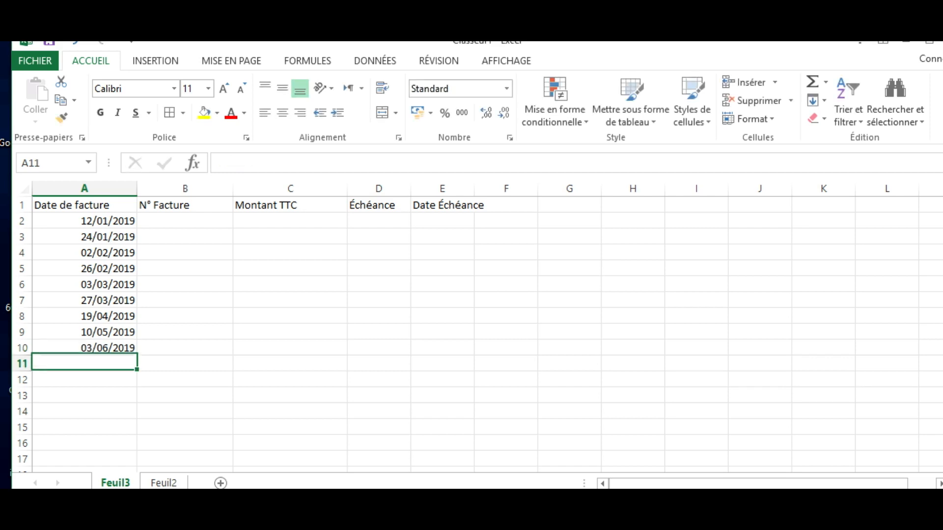
- Review the invoice dates one by one from cell A2 down to A10
click(84, 221)
click(84, 237)
click(84, 253)
key(Down)
key(Down)
key(Down)
key(Down)
key(Down)
key(Down)
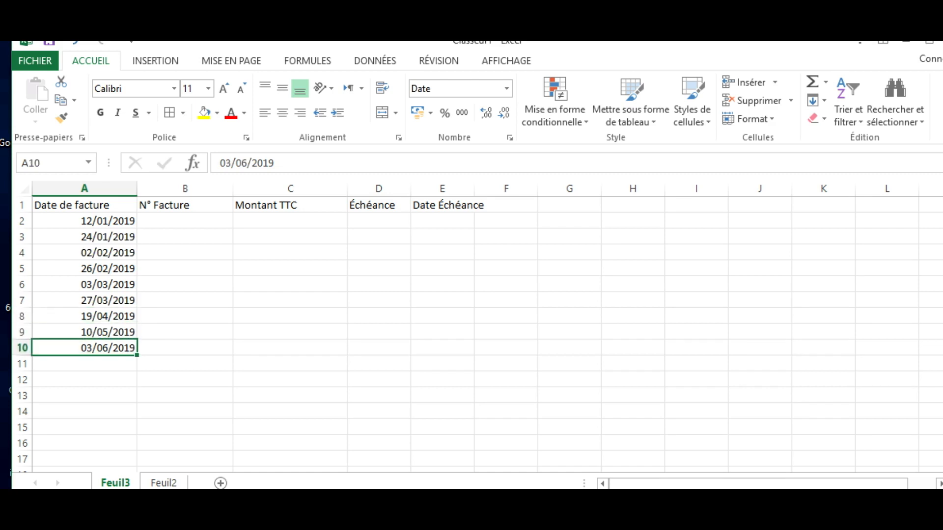
- Enter the invoice numbers F 0002 in cell B2 and F 0004 in cell B3 of the "N° Facture" column
click(184, 221)
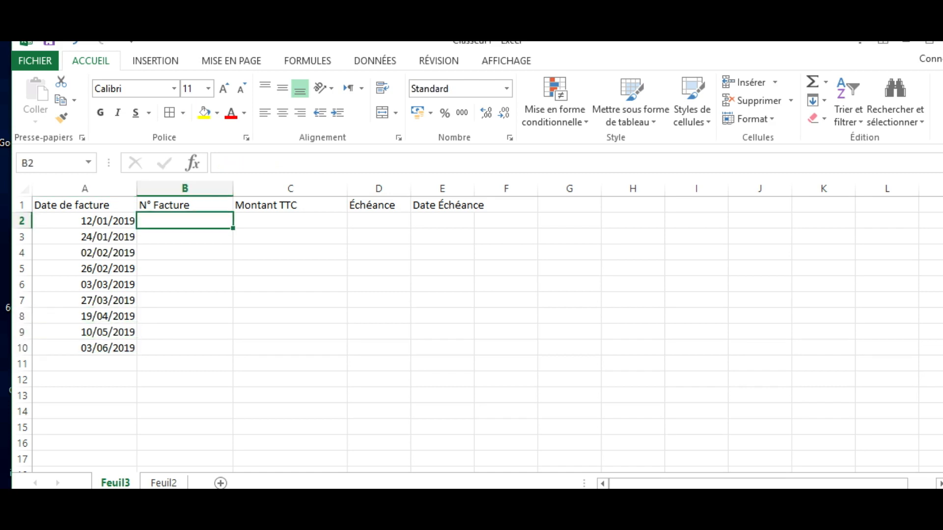
text(F)
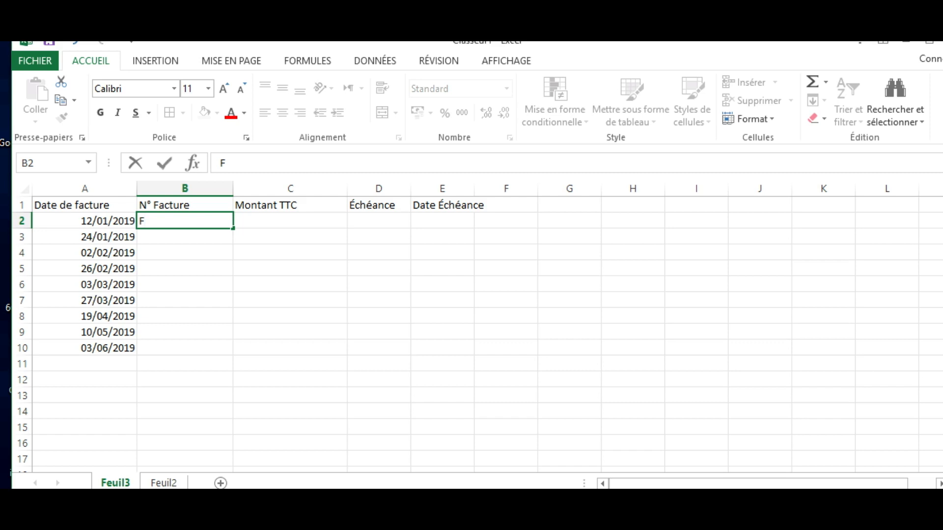
text( 0002)
key(Return)
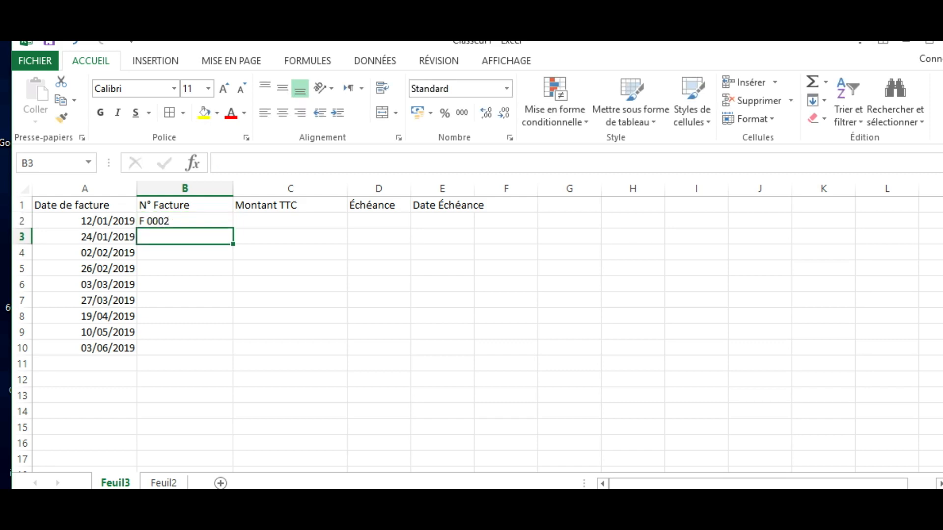
text(F)
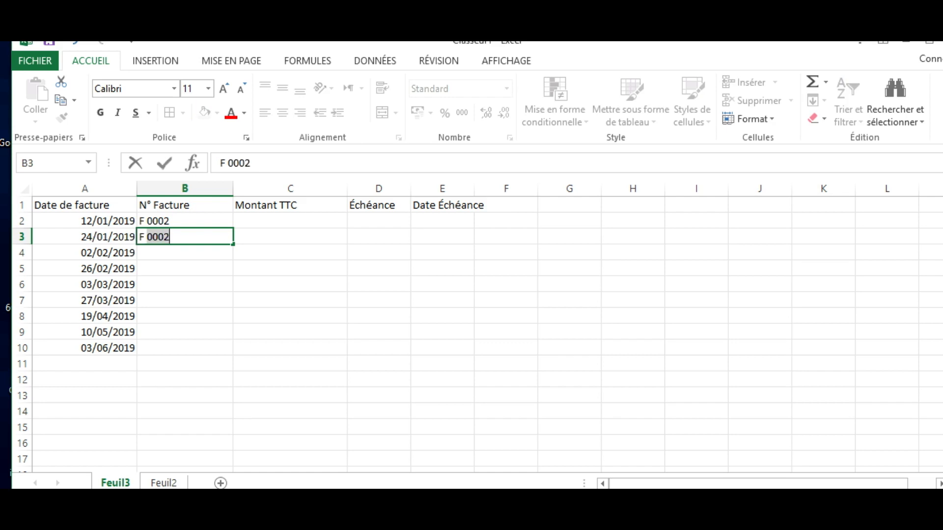
key(shift+Right)
key(shift+Right)
text(4)
- Extend the invoice number series from B2:B3 down to cell B10, reaching F 0018
click(184, 300)
drag(185, 221, 234, 351)
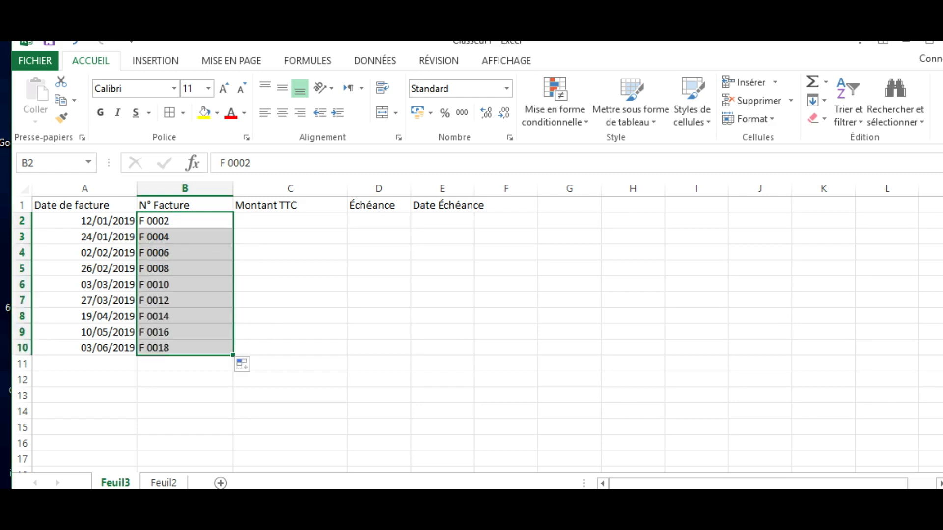
click(184, 221)
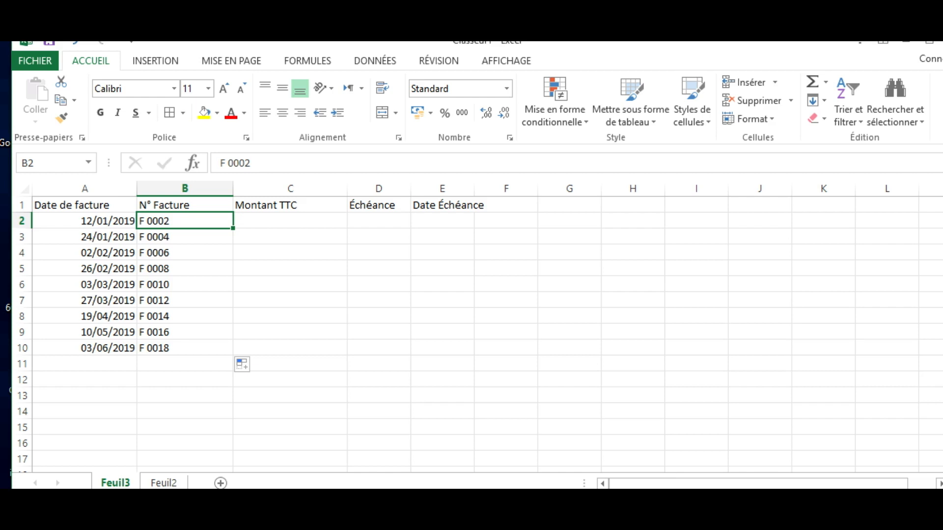
- Enter 1 in H6 and 2 in H7, and extend the series down to cell H14
click(633, 284)
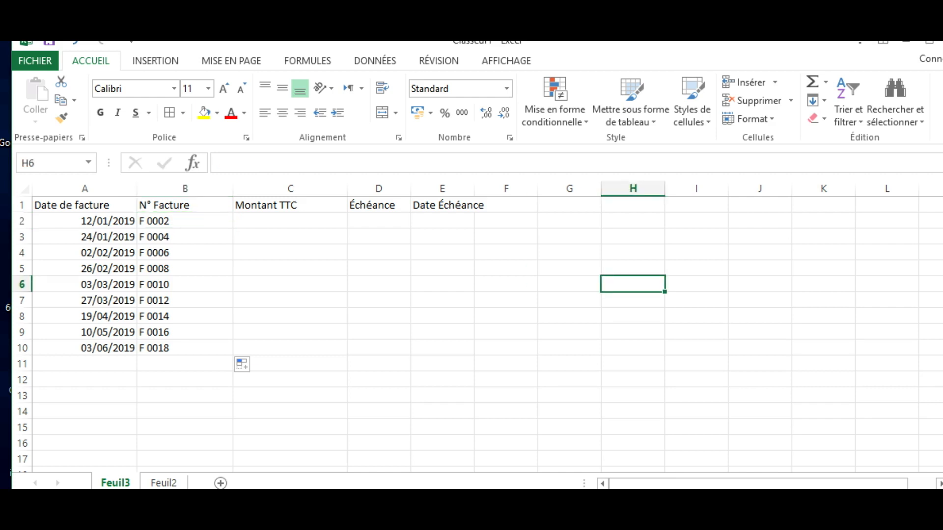
text(1)
key(Return)
text(2)
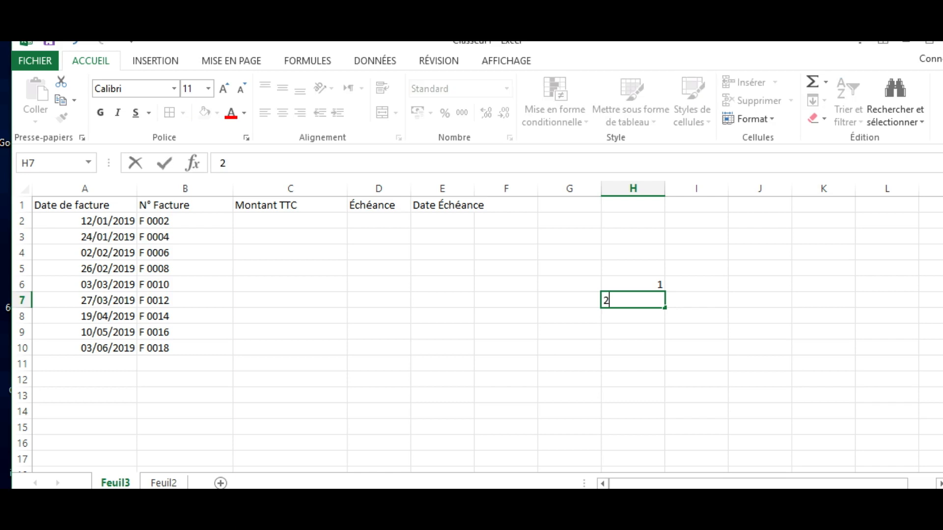
key(Return)
drag(632, 284, 674, 413)
- Enter 1 in I6 and 7 in I7, and extend the series down to cell I14
click(696, 284)
text(1)
key(Return)
text(7)
key(Return)
drag(697, 285, 728, 418)
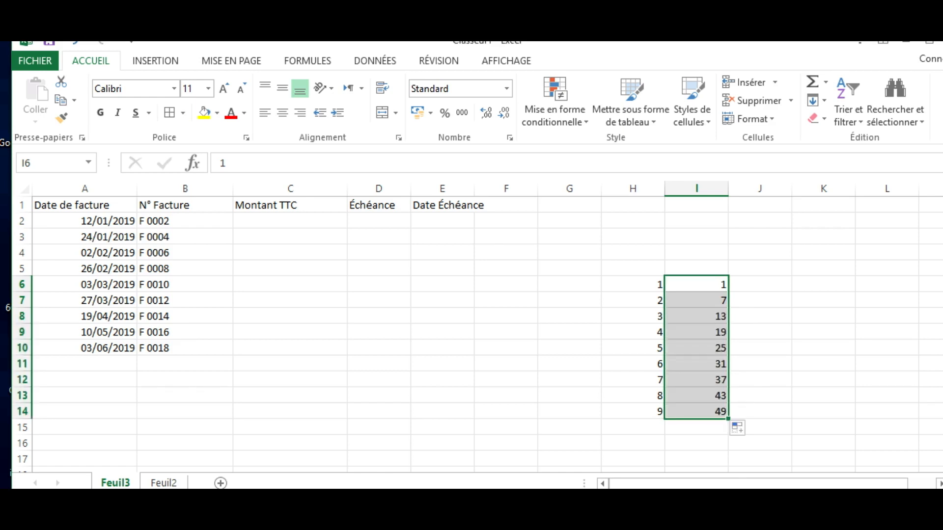
- Clear the example series by deleting the contents of range G5:J15
drag(569, 268, 760, 427)
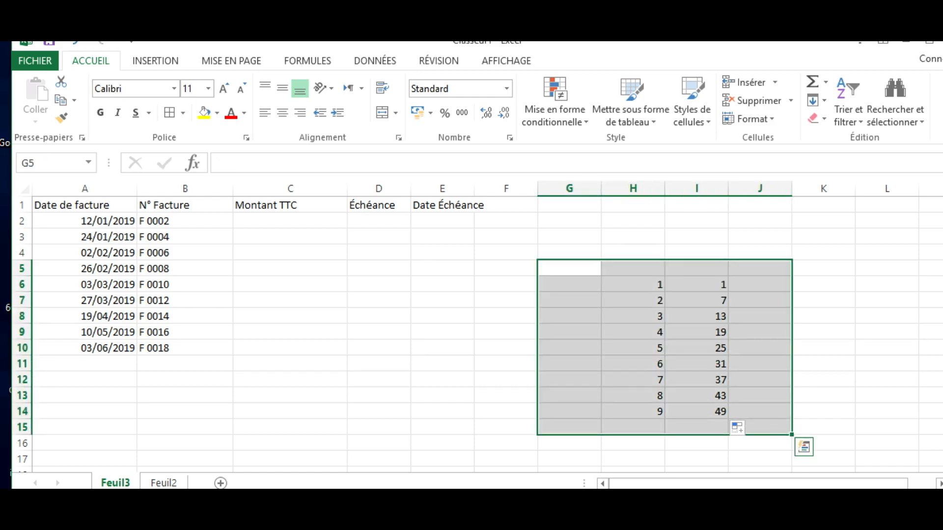
key(Delete)
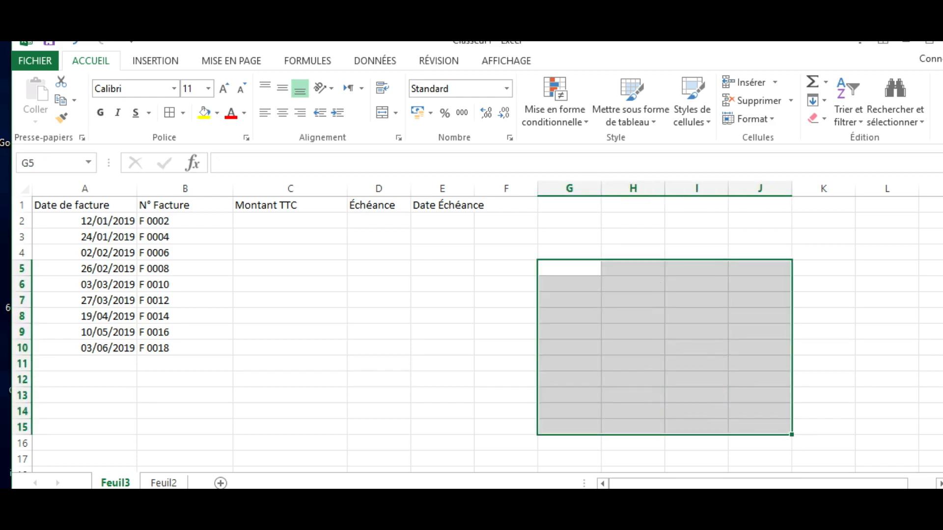
- Enter the amounts 10000 in cell C2 and 12000 in cell C3 of the "Montant TTC" column
click(290, 221)
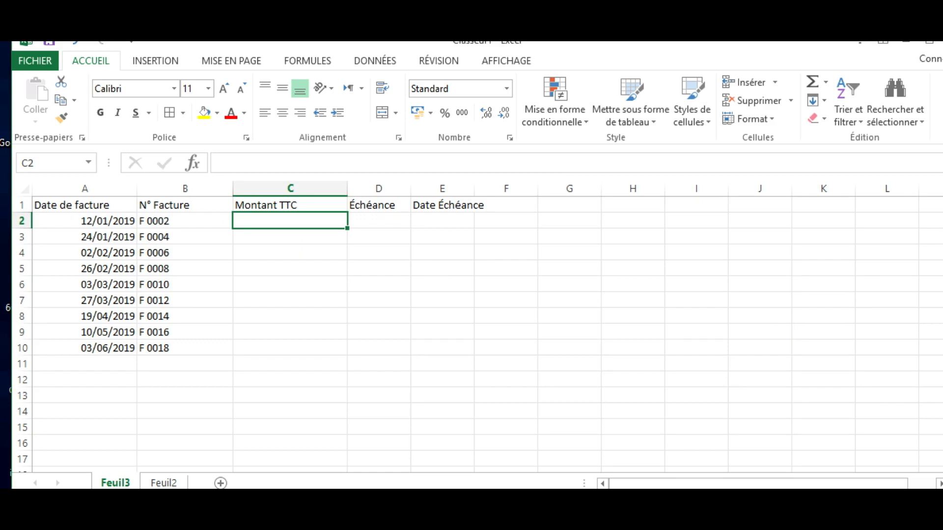
text(1)
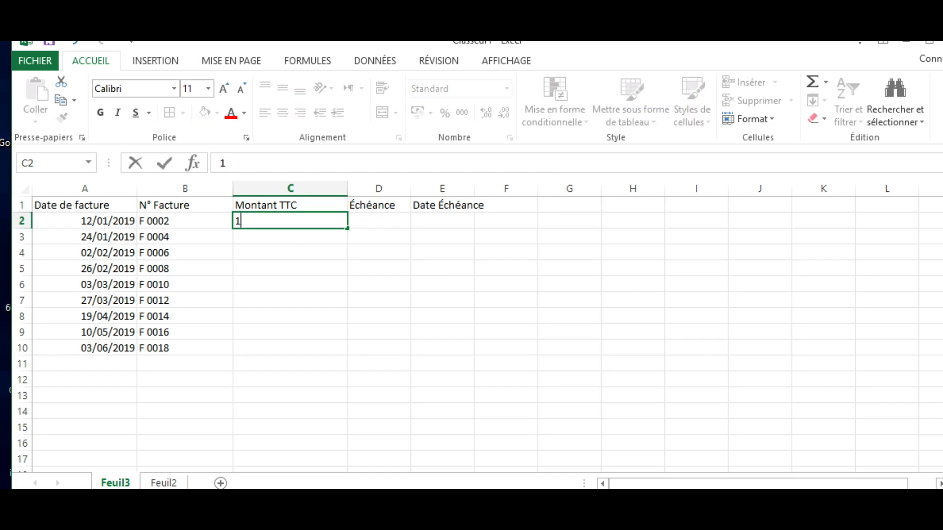
text(0000)
key(Return)
text(1)
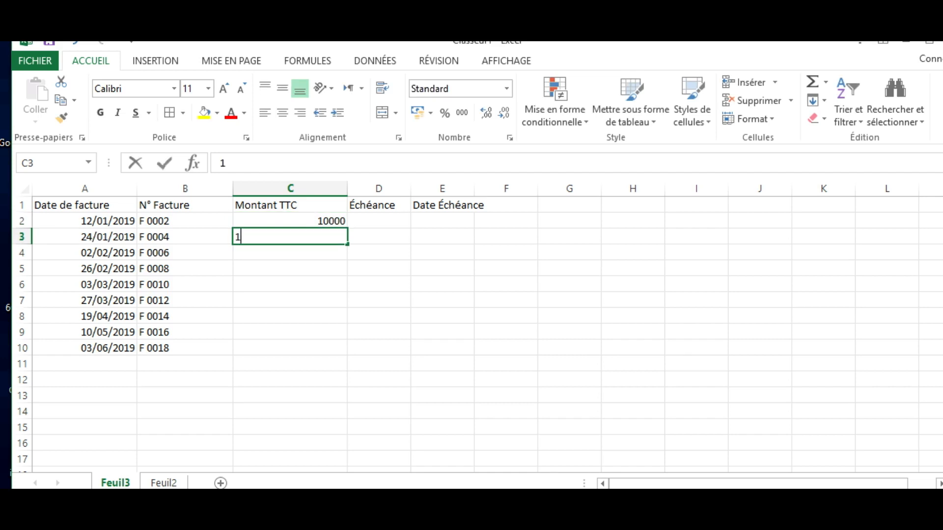
text(2000)
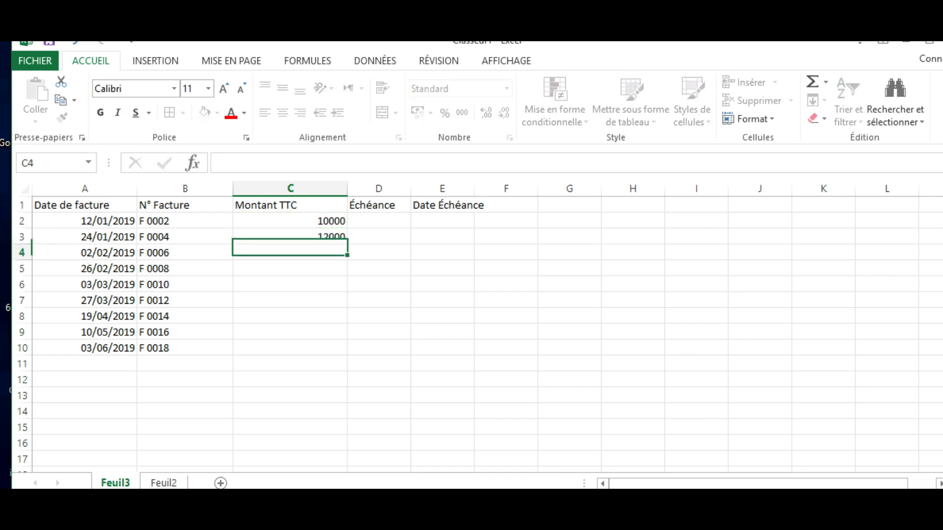
key(Return)
- Enter the amounts 1500 in cell C4 and 25300 in cell C5 of the "Montant TTC" column
text(1500)
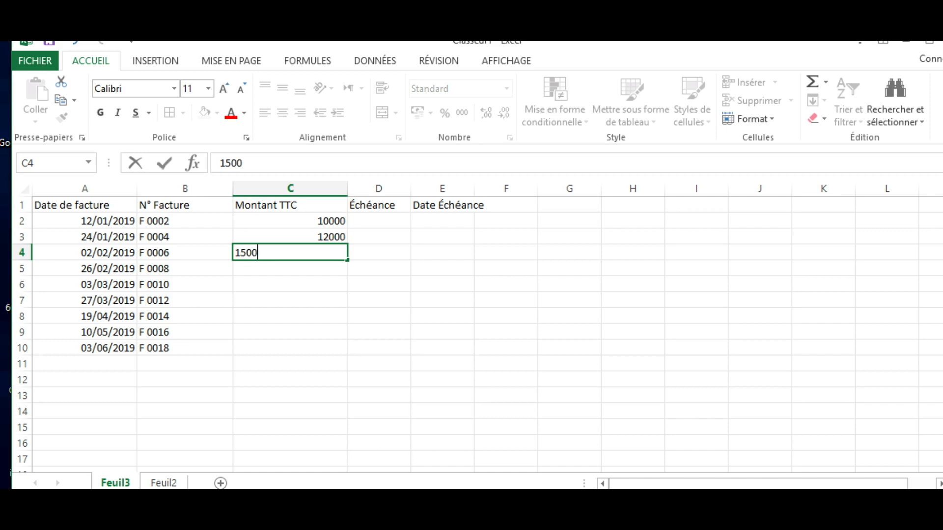
key(Return)
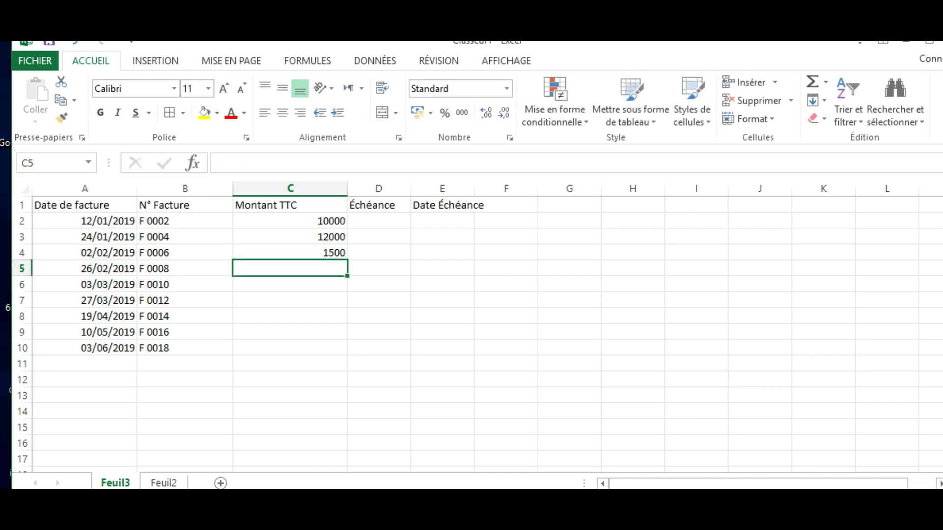
text(2)
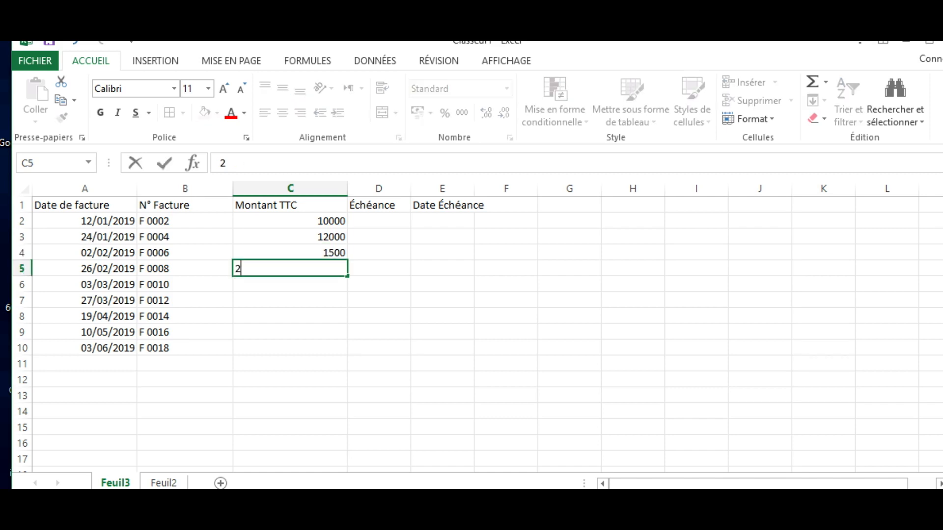
text(5300)
key(Return)
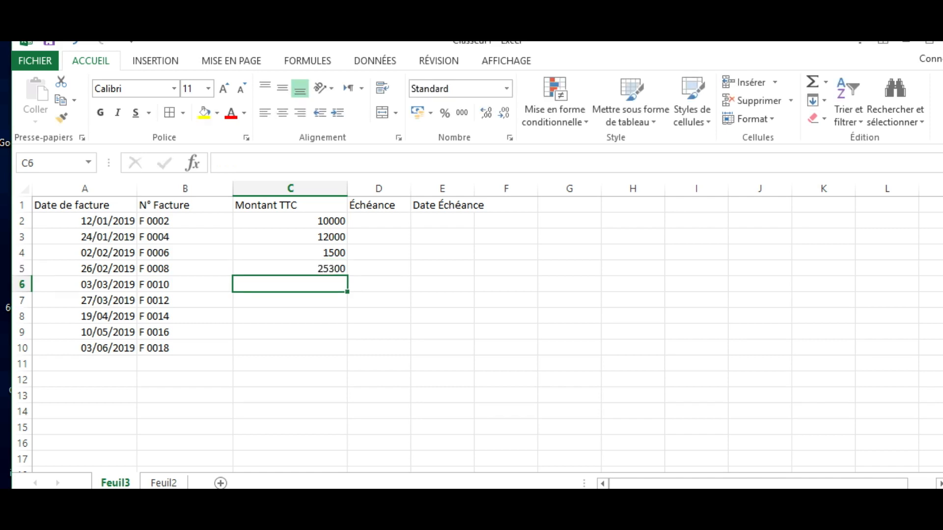
- Enter the amounts 42140 in cell C6 and 35000 in cell C7 of the "Montant TTC" column
text(4)
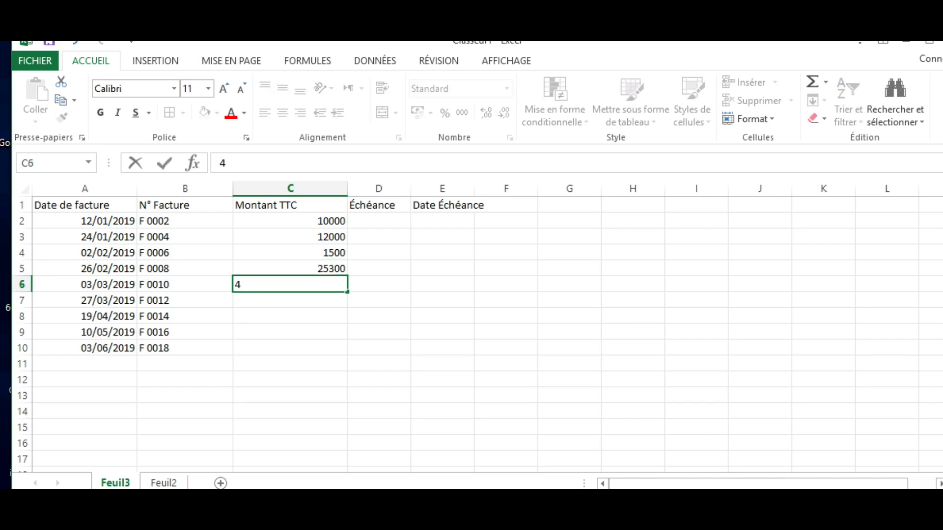
text(2140)
key(Return)
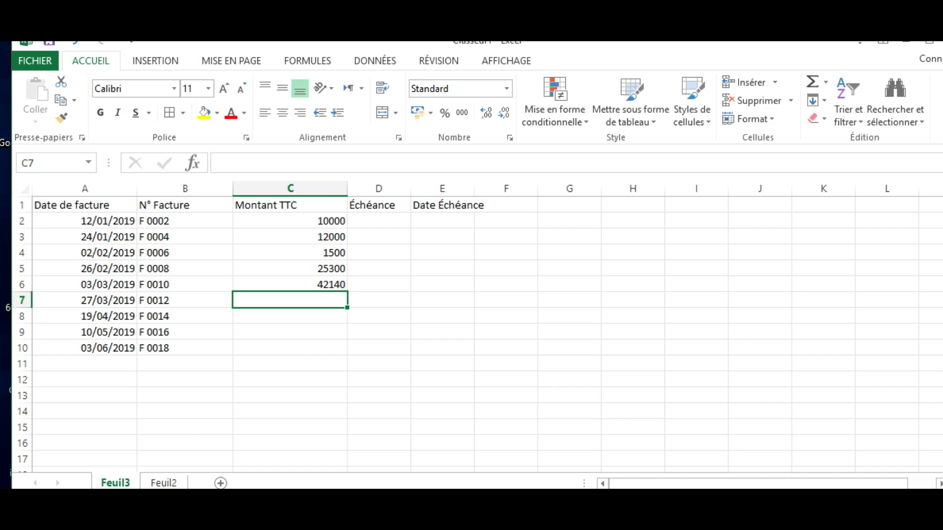
text(3500)
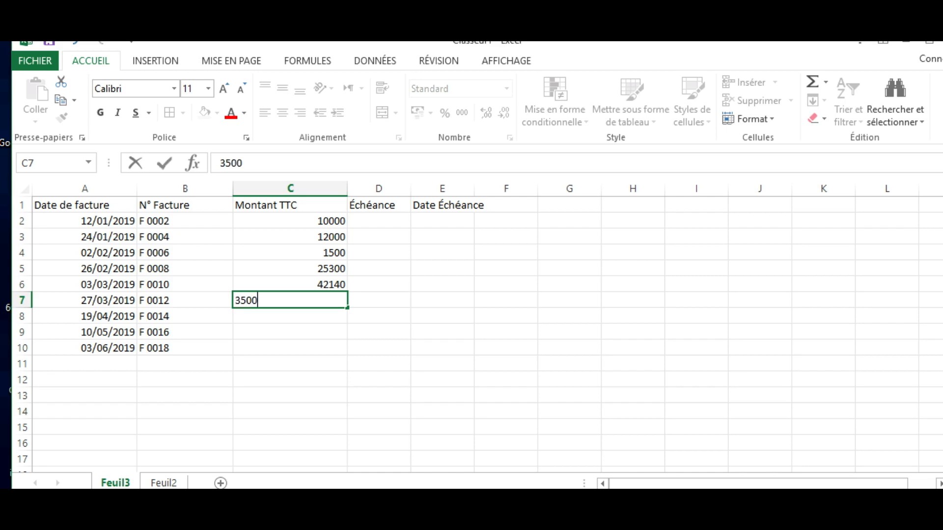
text(0)
key(Return)
- Enter the amounts 200, 22000 and 100000 in cells C8, C9 and C10 of the "Montant TTC" column
text(200)
key(Return)
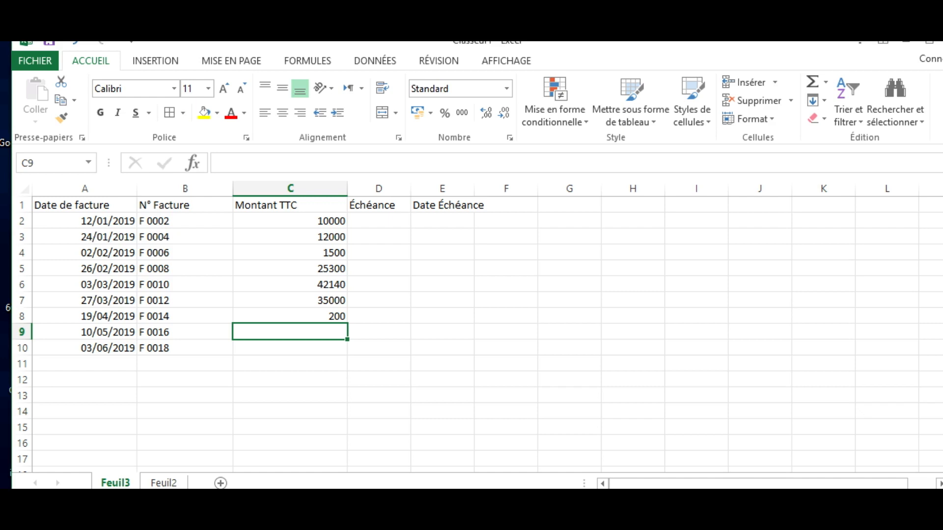
text(220)
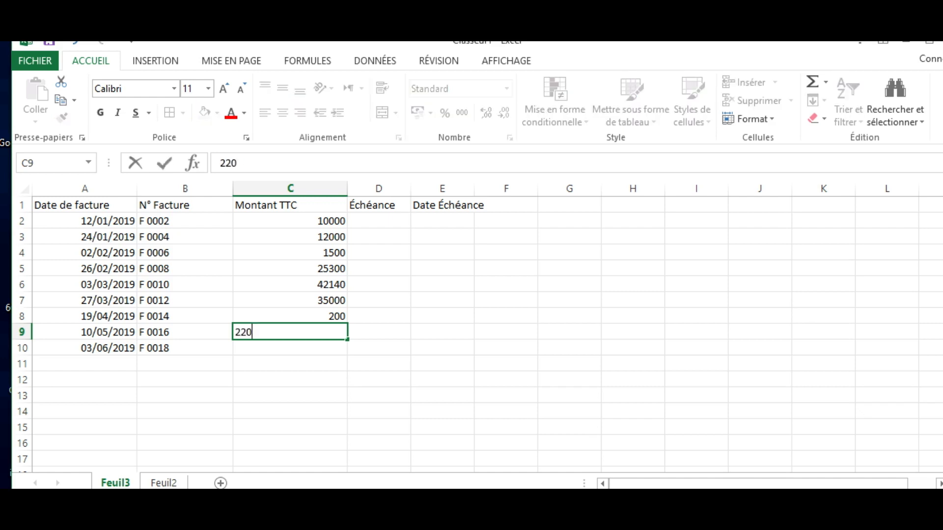
text(00)
key(Return)
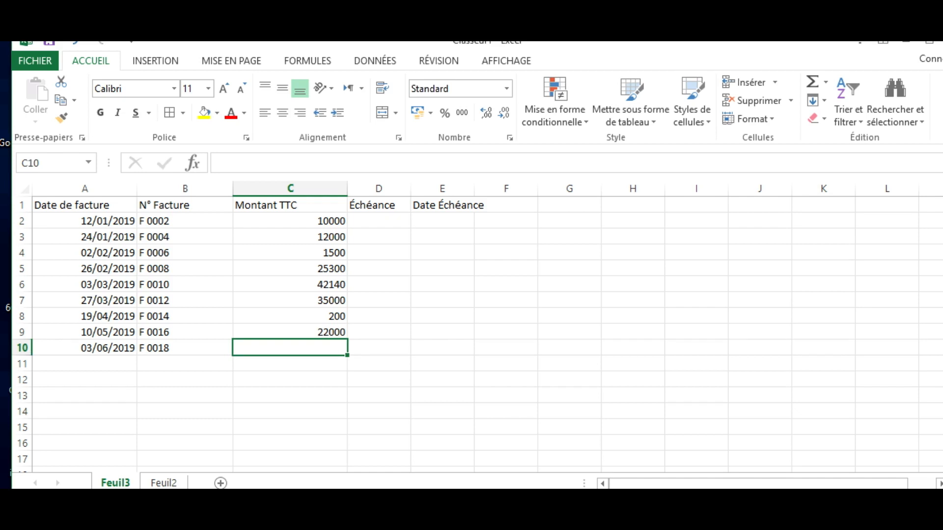
text(100000)
key(Return)
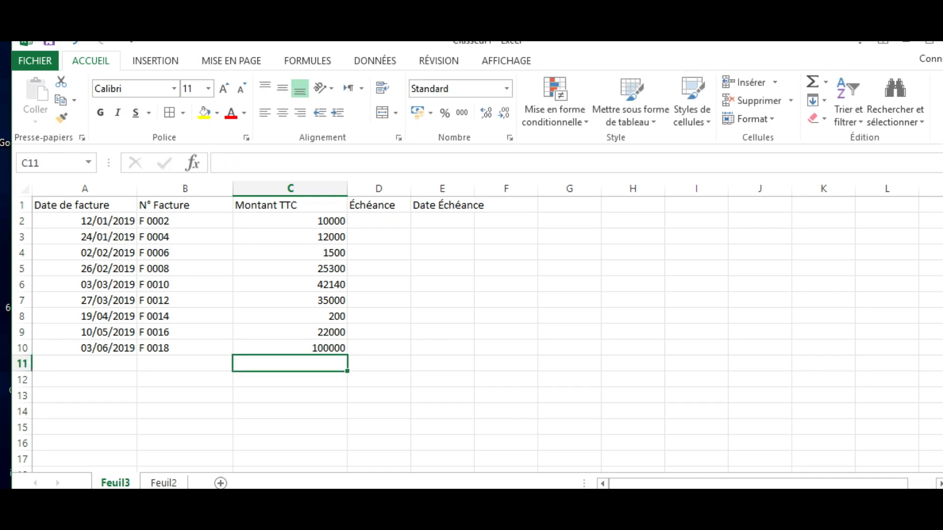
- Widen columns D and E holding the "Échéance" and "Date Échéance" headers
drag(410, 188, 470, 189)
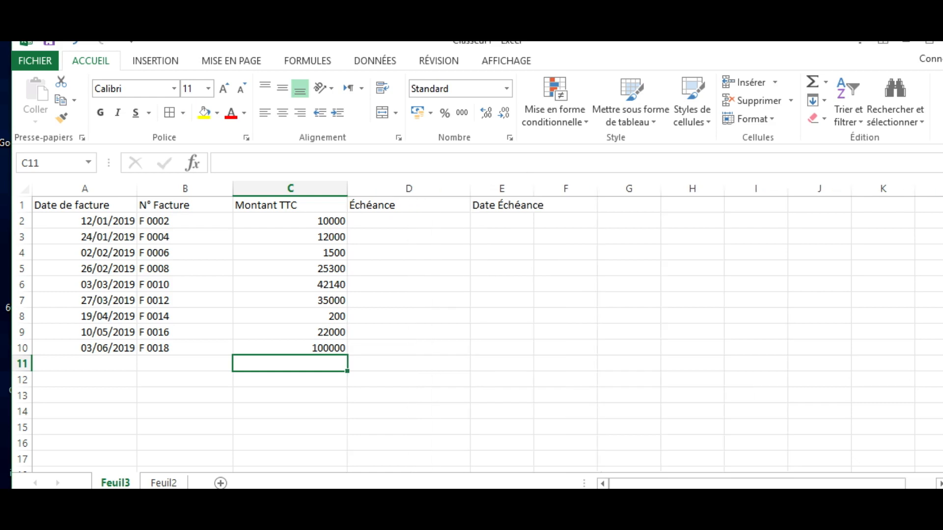
drag(534, 189, 576, 188)
drag(470, 189, 483, 189)
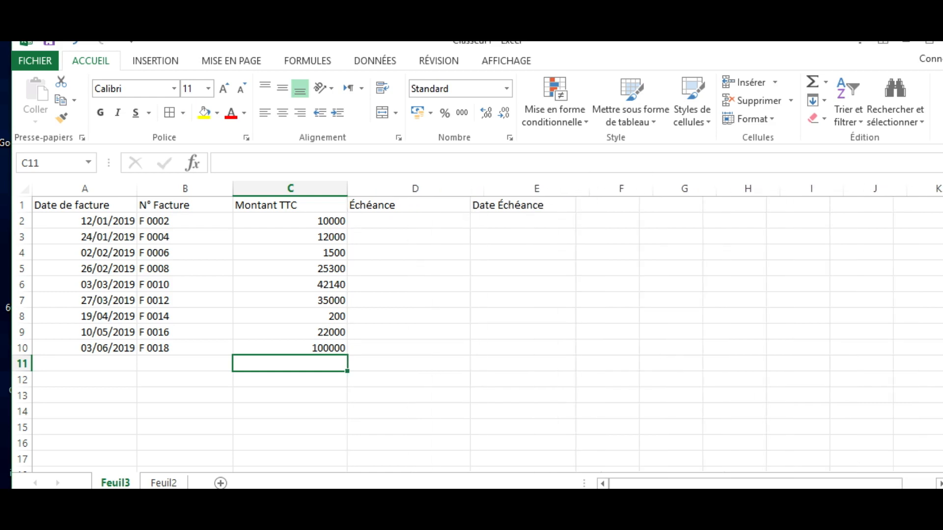
- Widen column E, which holds the "Date Échéance" header, a little more
drag(590, 189, 601, 188)
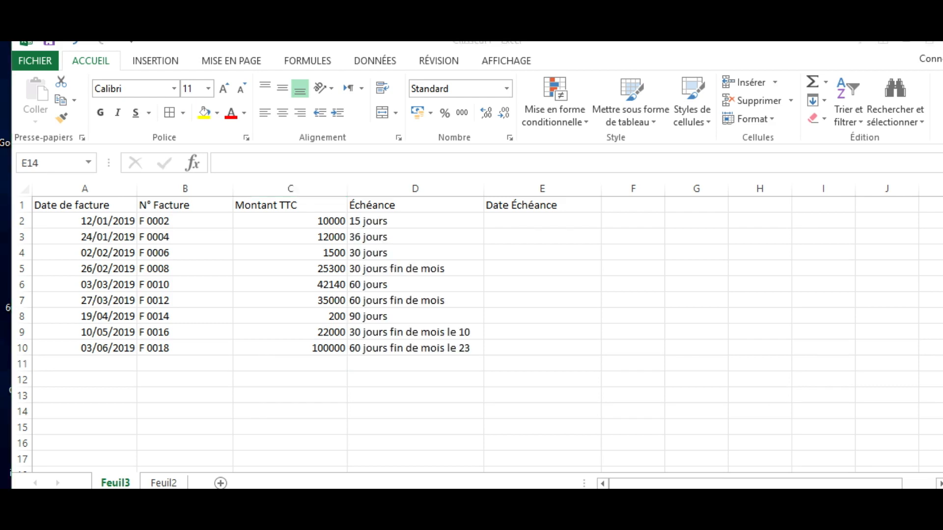
- Review the payment terms in cells D2 to D10 of the "Échéance" column one by one
click(415, 221)
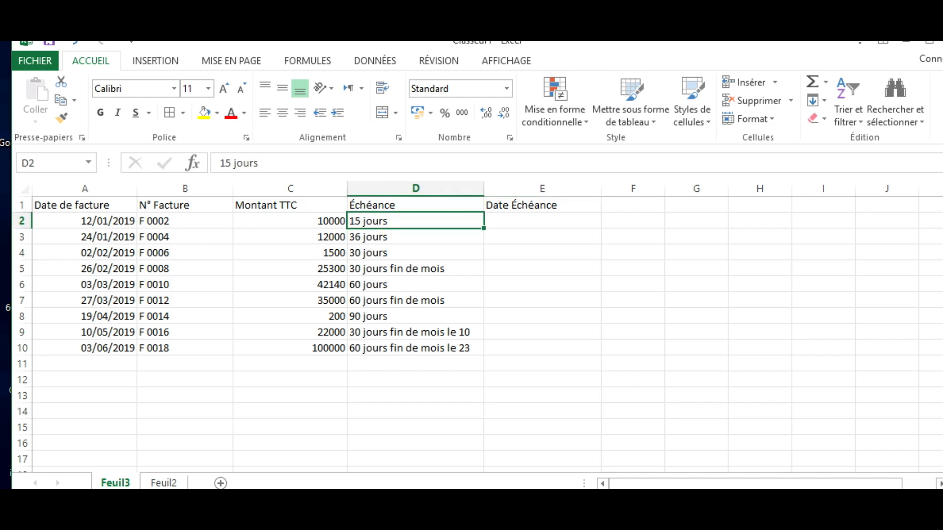
click(415, 237)
click(415, 253)
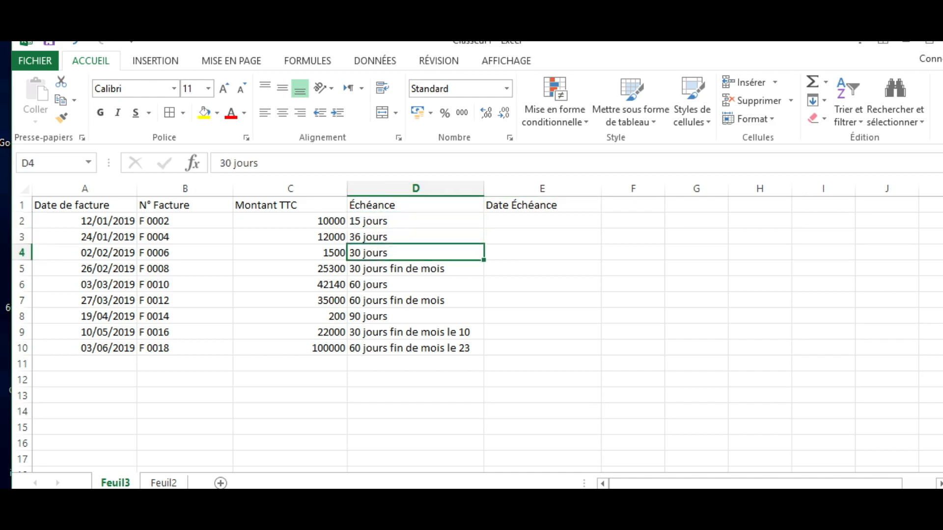
click(415, 268)
click(415, 285)
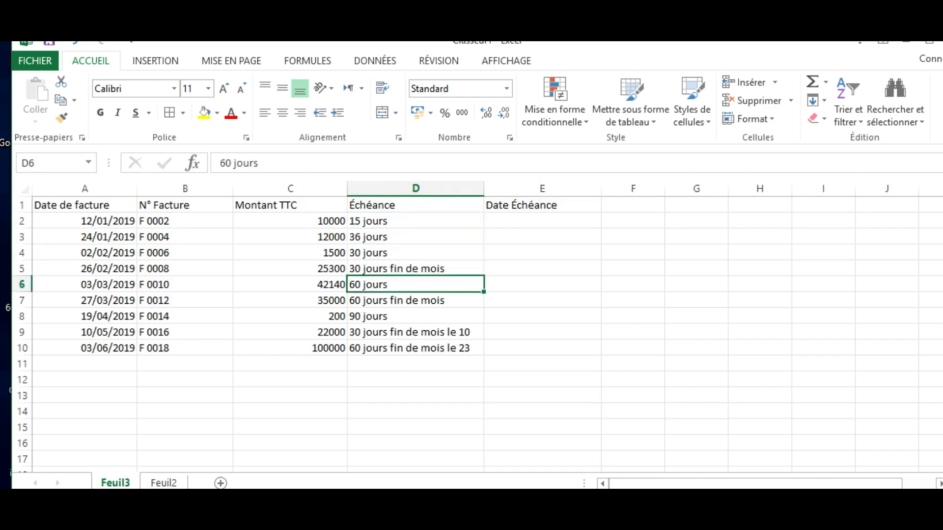
click(415, 316)
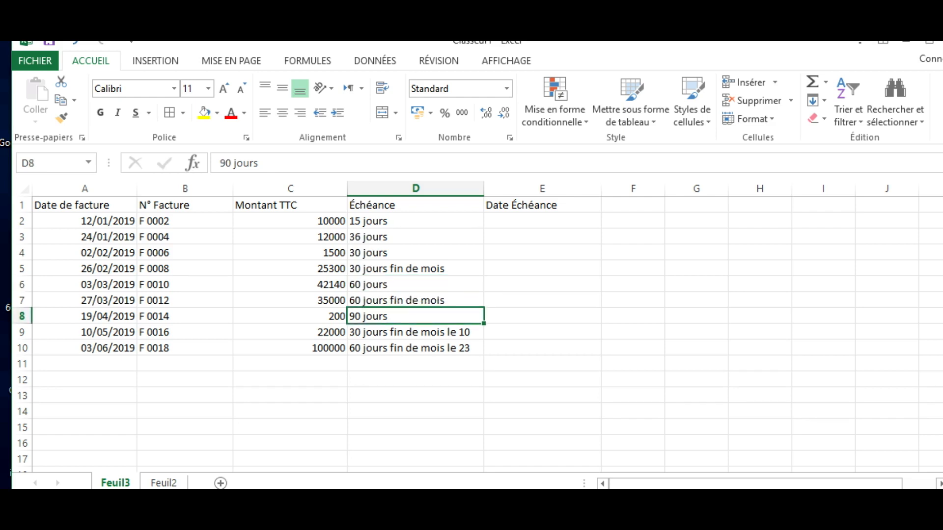
click(415, 300)
click(415, 316)
click(415, 333)
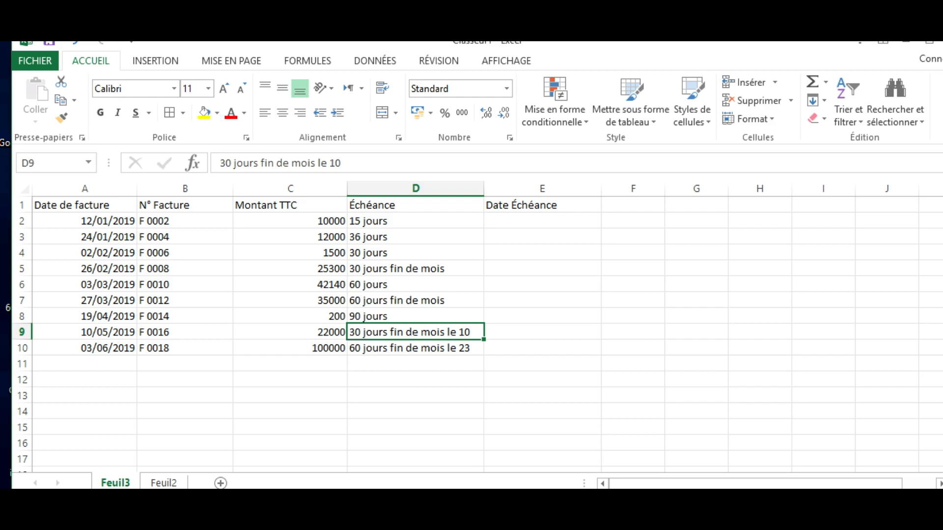
click(415, 348)
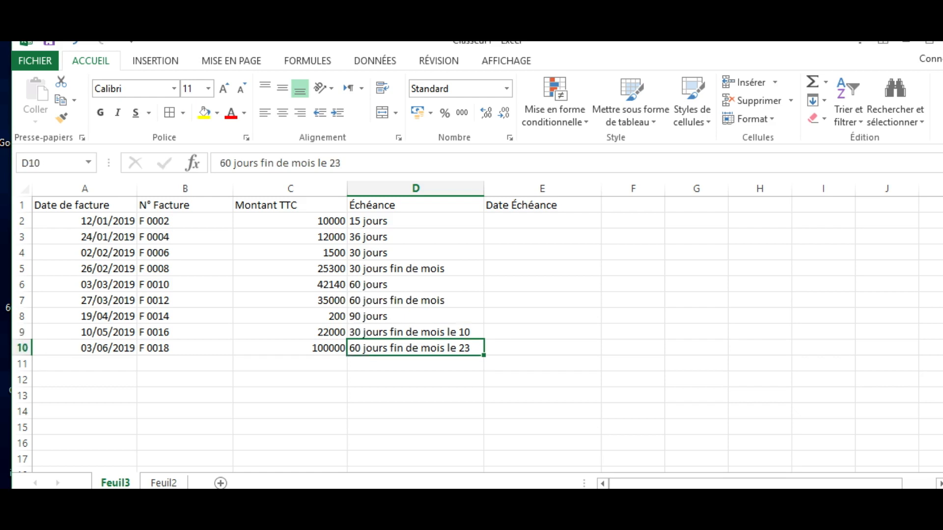
- Widen the "Échéance" and "Date Échéance" columns slightly further
drag(484, 189, 497, 188)
drag(615, 188, 626, 188)
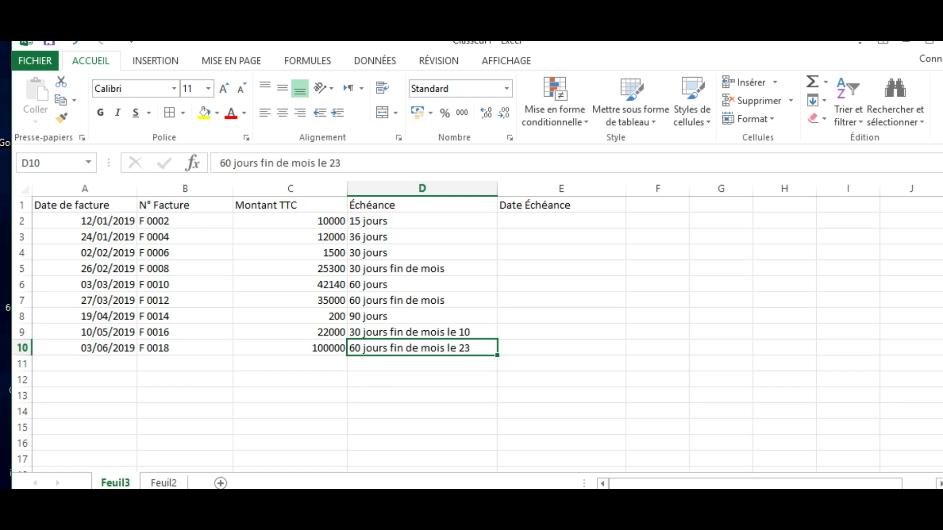
- Calculate the due date of invoice F 0002 in cell E2 with the formula =A2+15
click(562, 221)
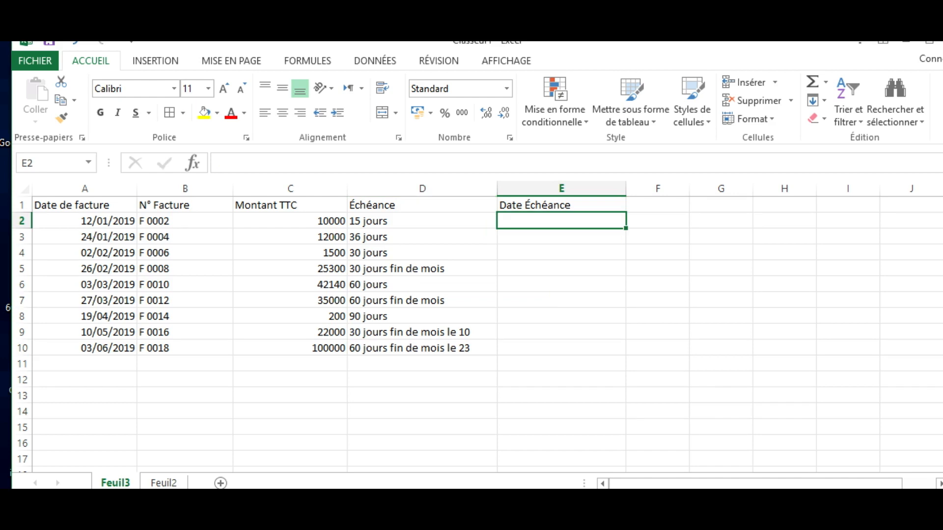
text(=)
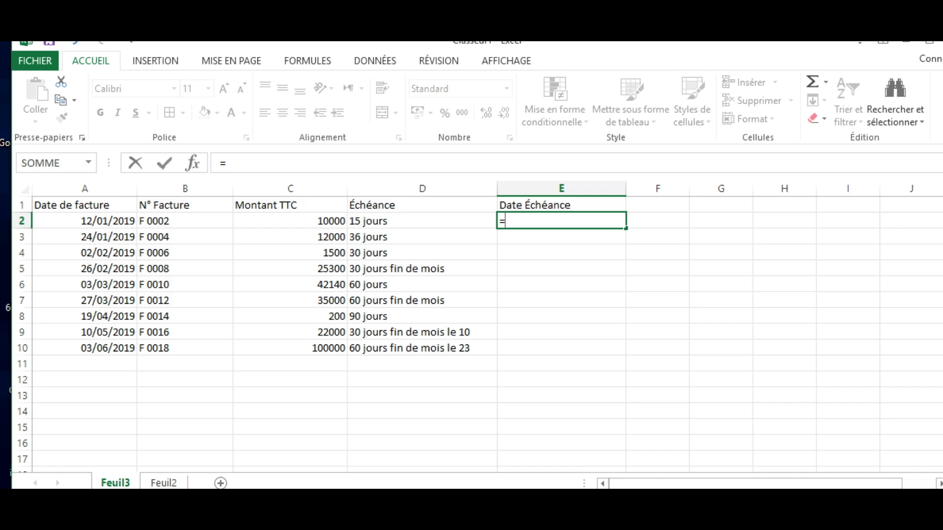
click(84, 221)
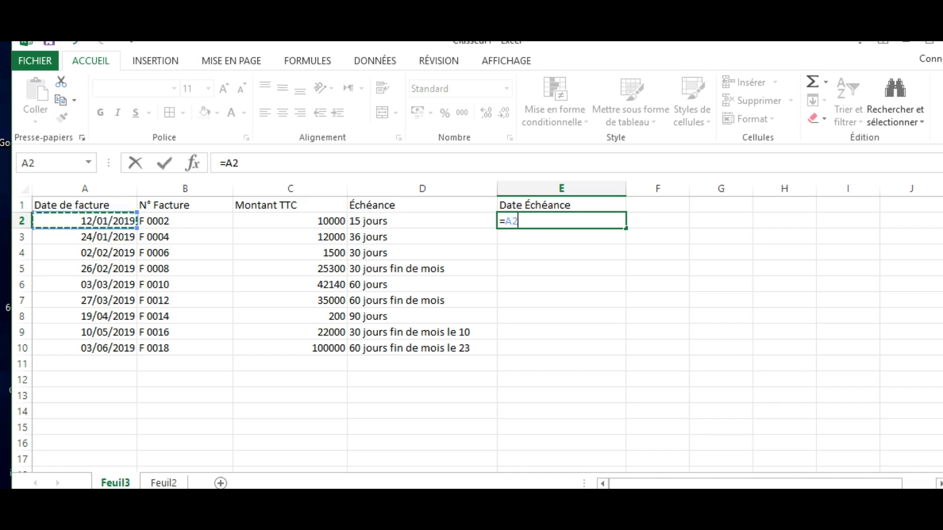
text(+15)
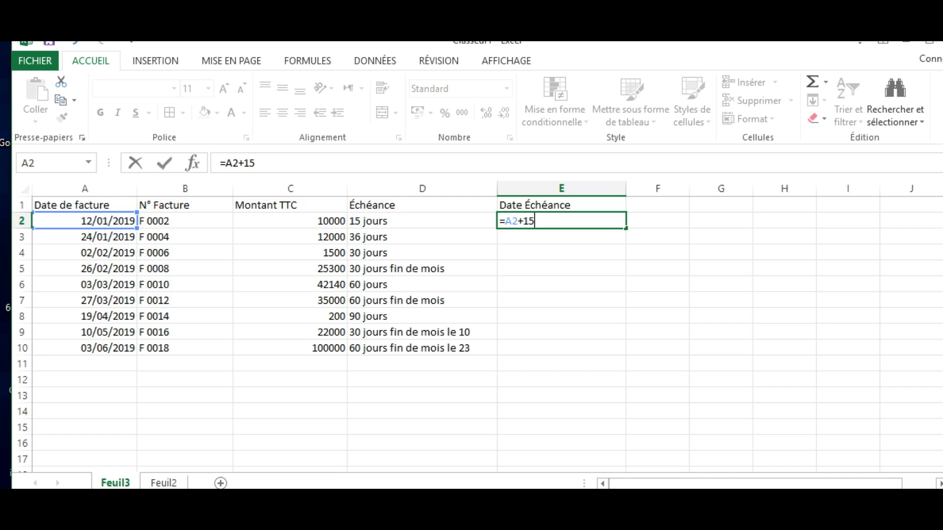
key(Return)
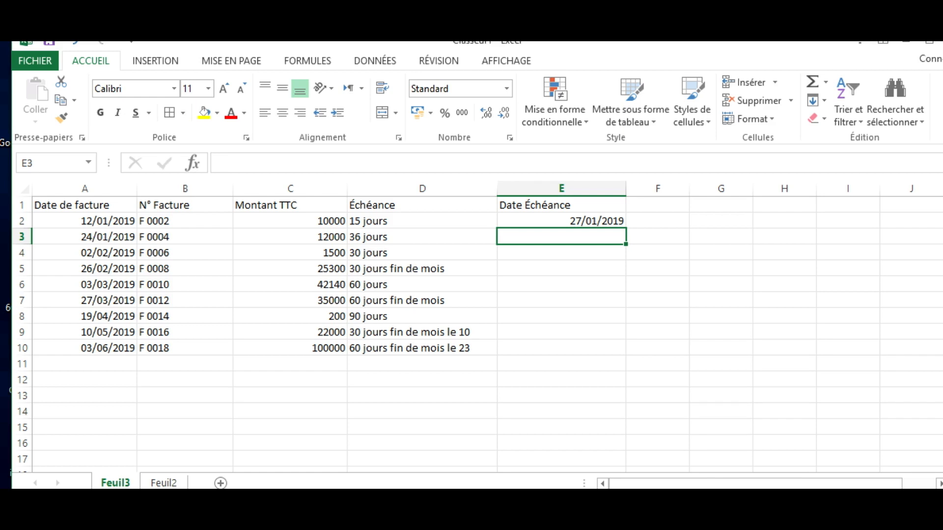
- Calculate the due date of invoice F 0004 in cell E3 with the formula =A3+36
text(=)
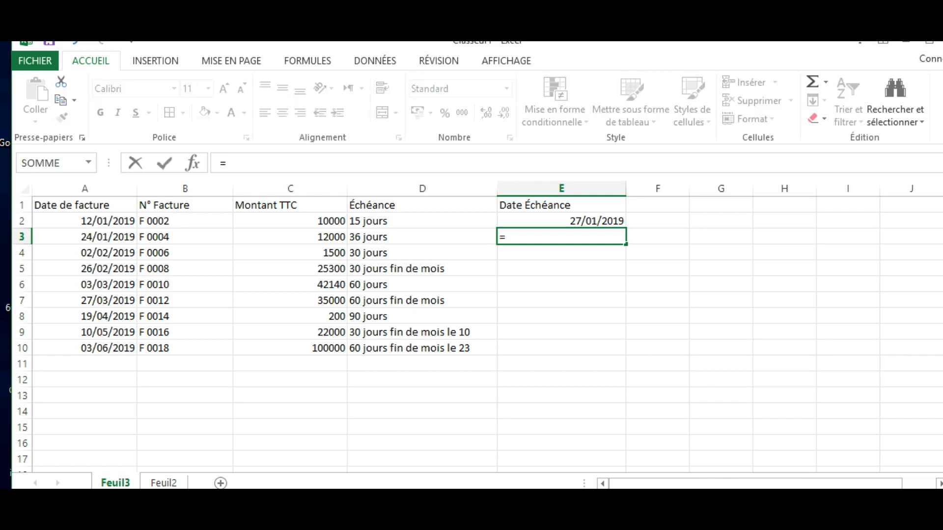
click(85, 237)
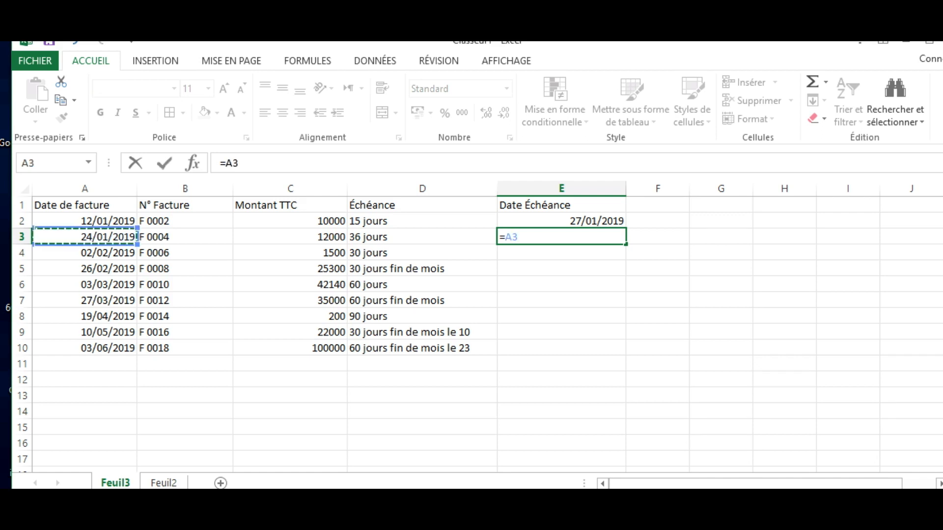
text(+)
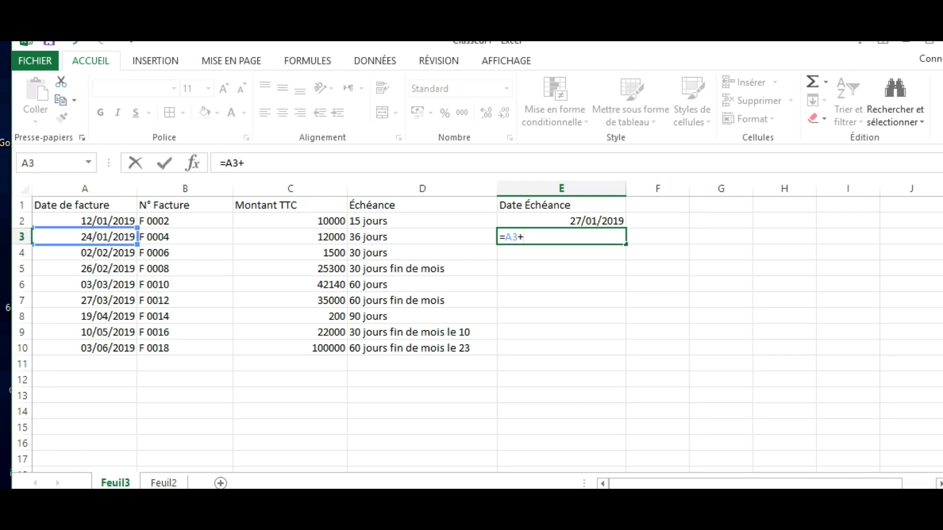
text(36)
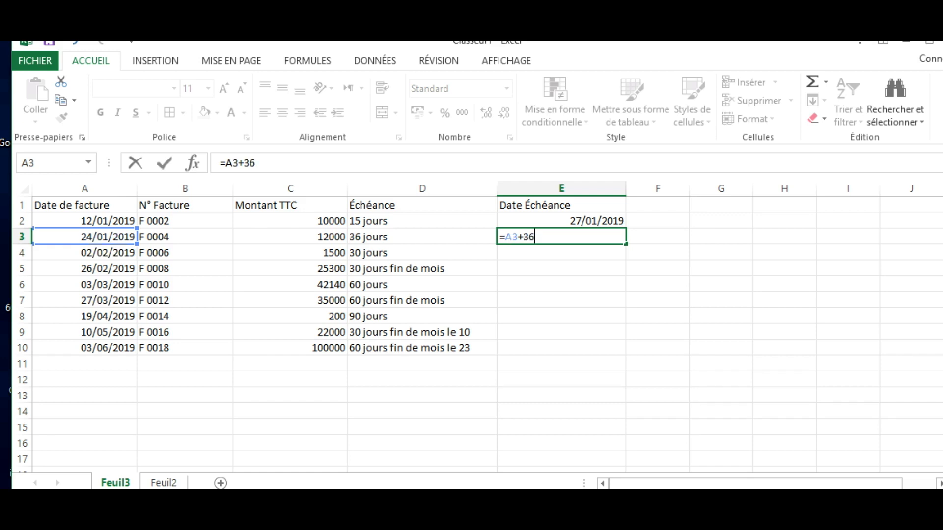
key(Return)
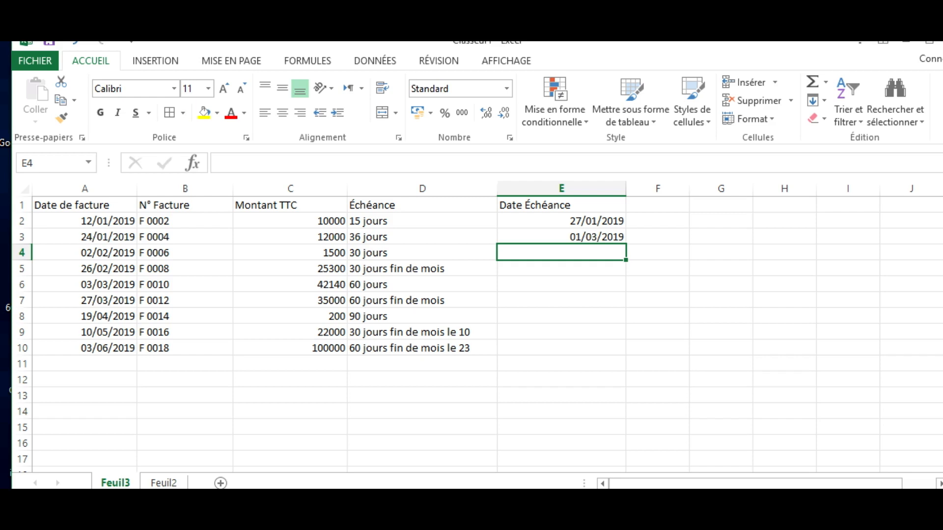
- Calculate the 30-day due date of invoice F 0006 in cell E4 with the formula =MOIS.DECALER(A4;1)
text(=)
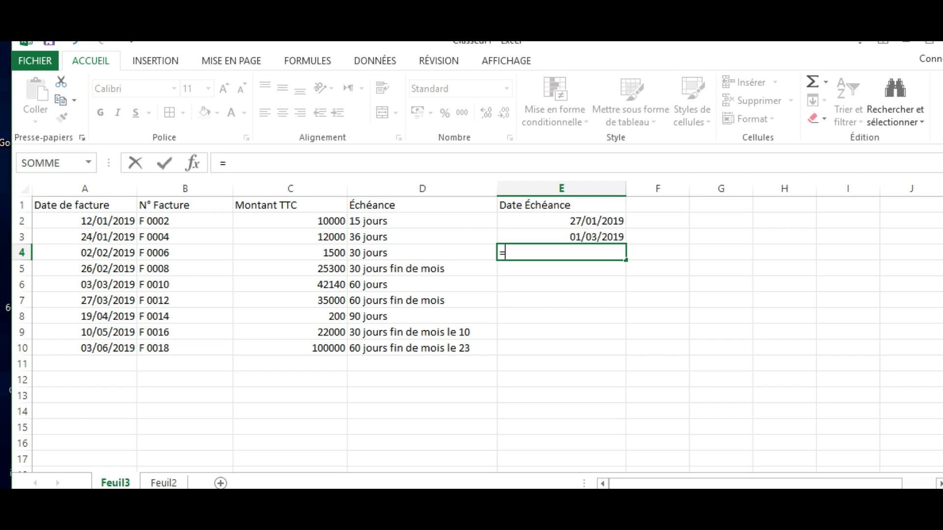
text(m)
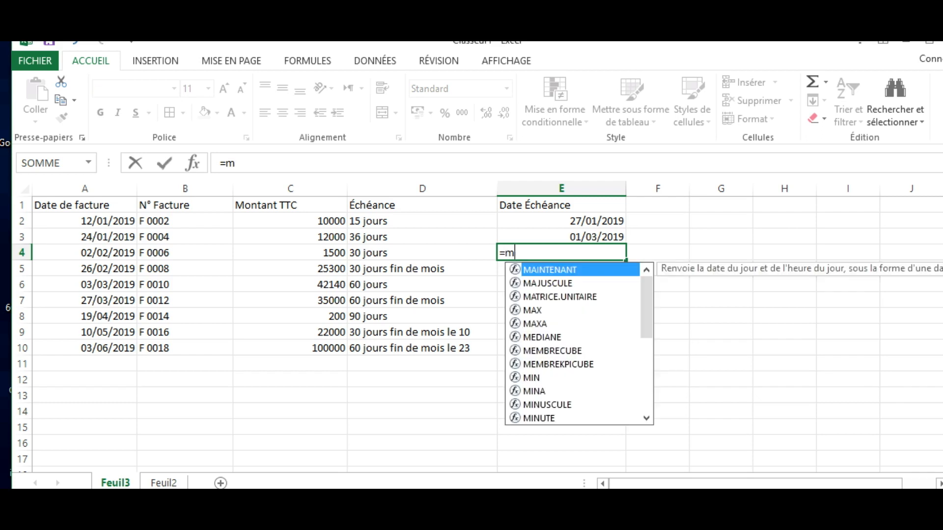
text(oi)
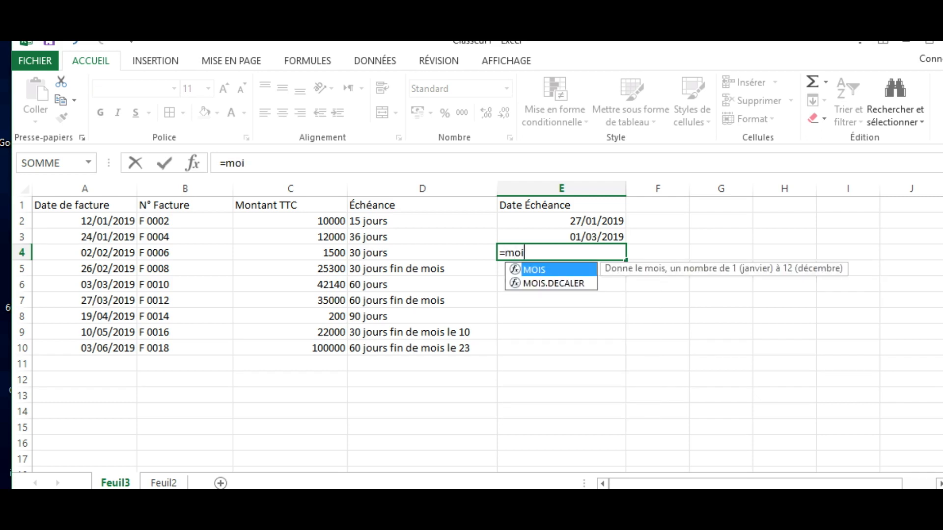
key(Down)
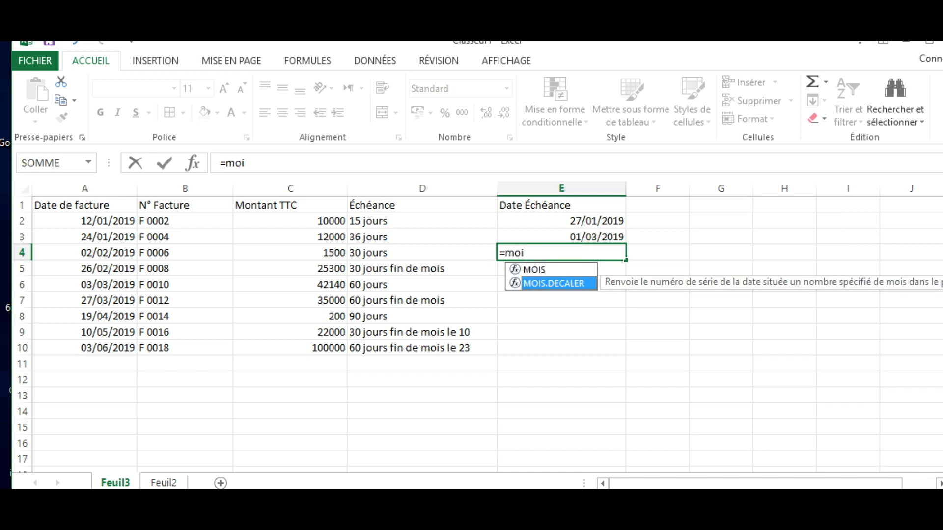
key(Tab)
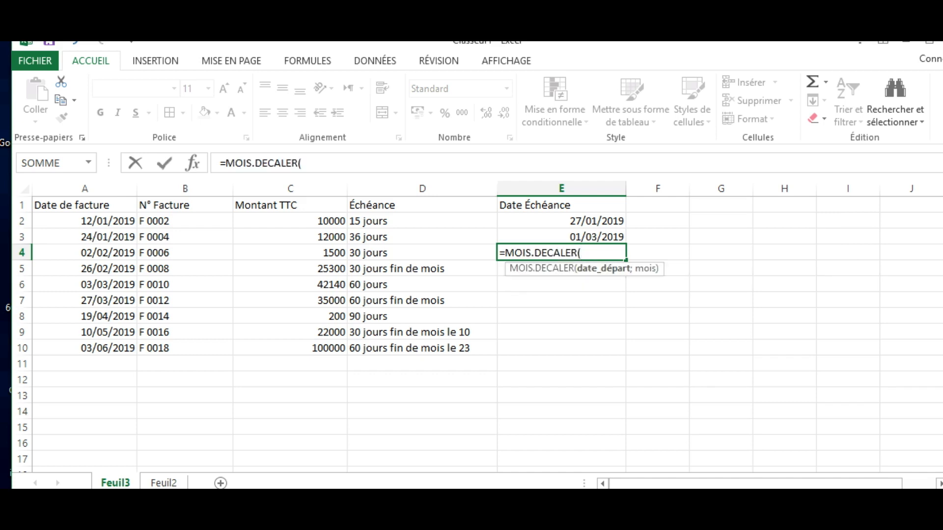
click(84, 252)
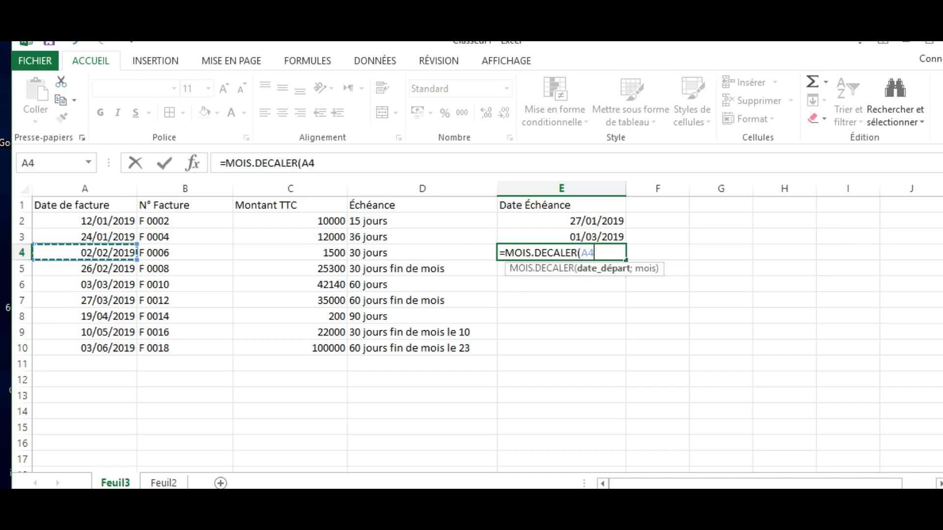
text(;)
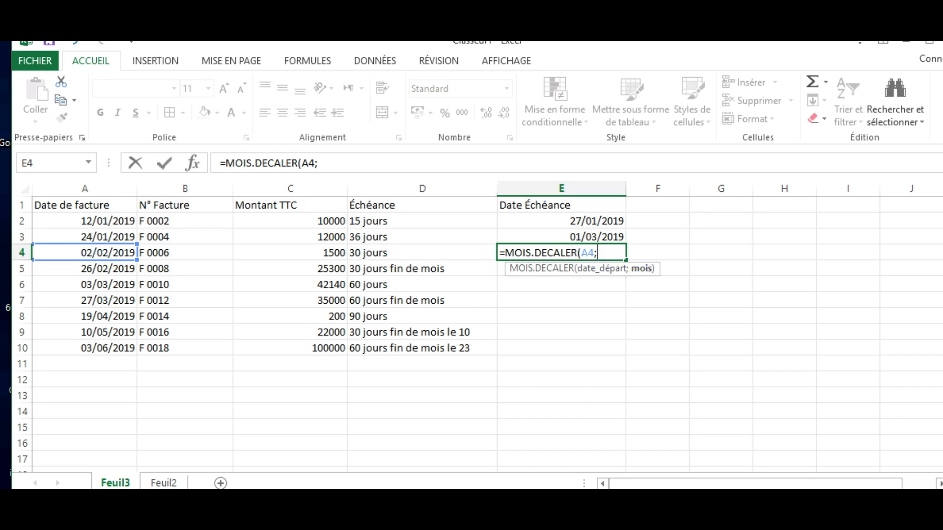
text(1))
key(Return)
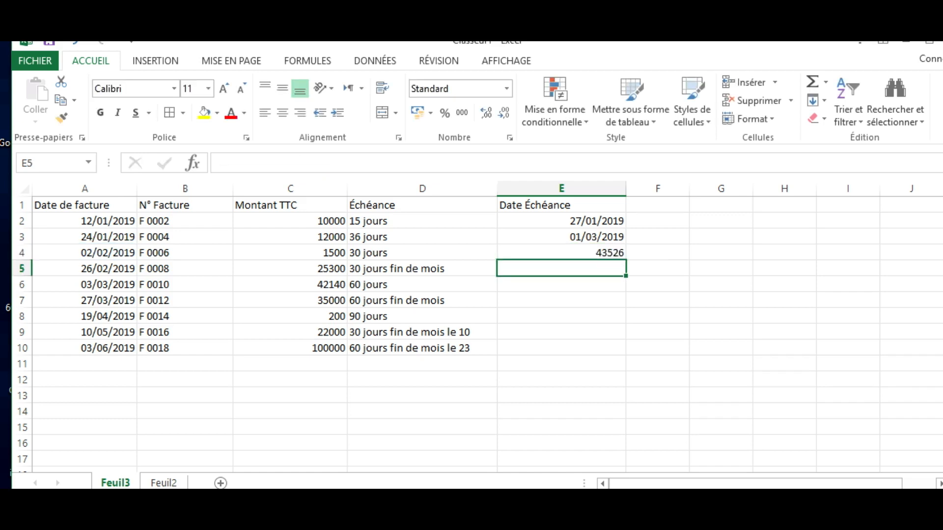
- Copy the date format of cell E3 onto cells E4 to E10 of the "Date Échéance" column
click(562, 316)
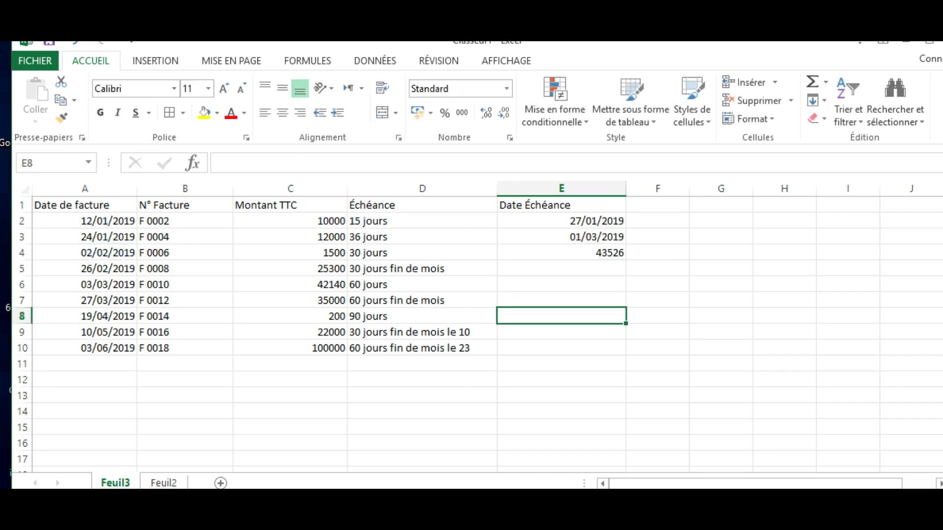
click(561, 253)
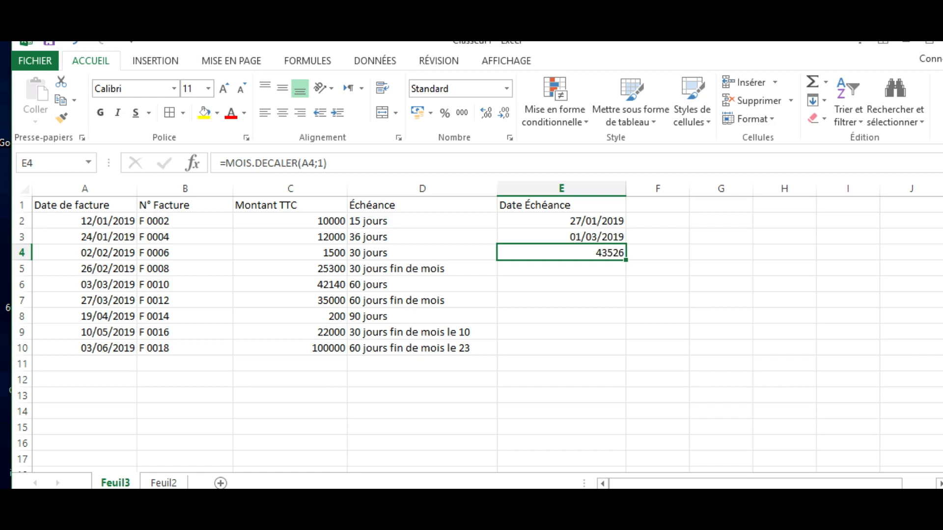
click(561, 237)
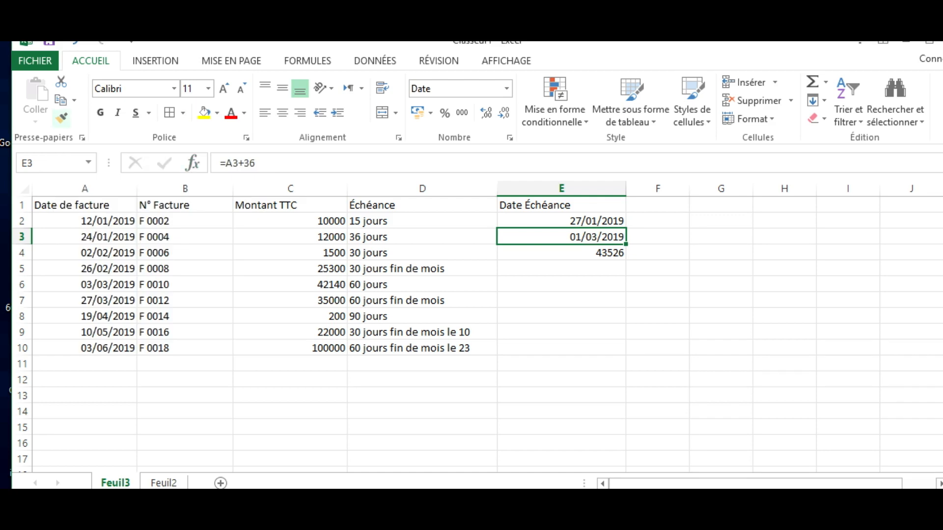
click(61, 119)
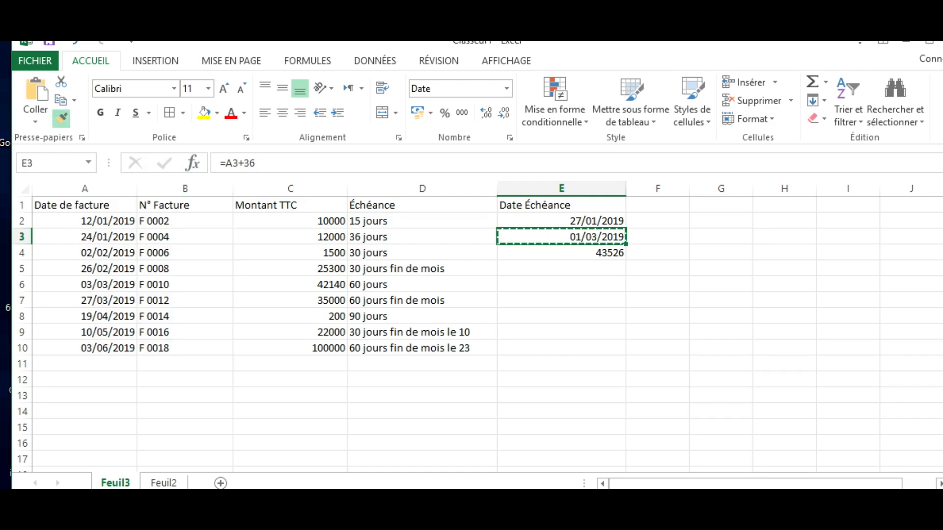
drag(561, 252, 561, 347)
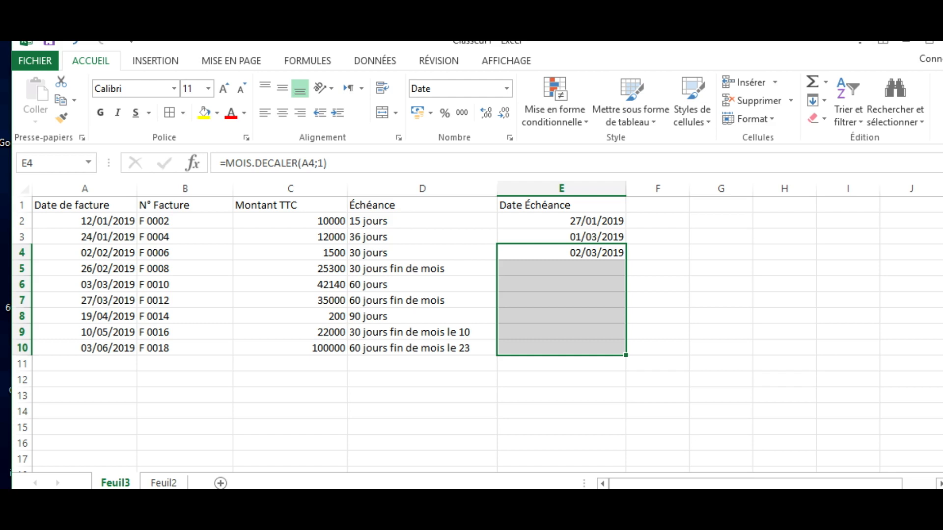
- Calculate the "30 jours fin de mois" due date of invoice F 0008 in cell E5 with the formula =FIN.MOIS(A5;1)
click(422, 269)
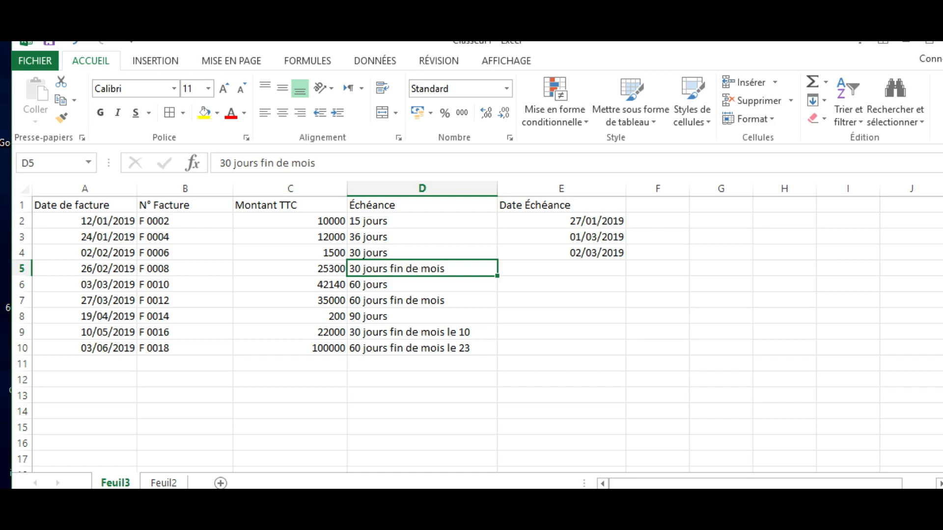
click(562, 269)
text(=)
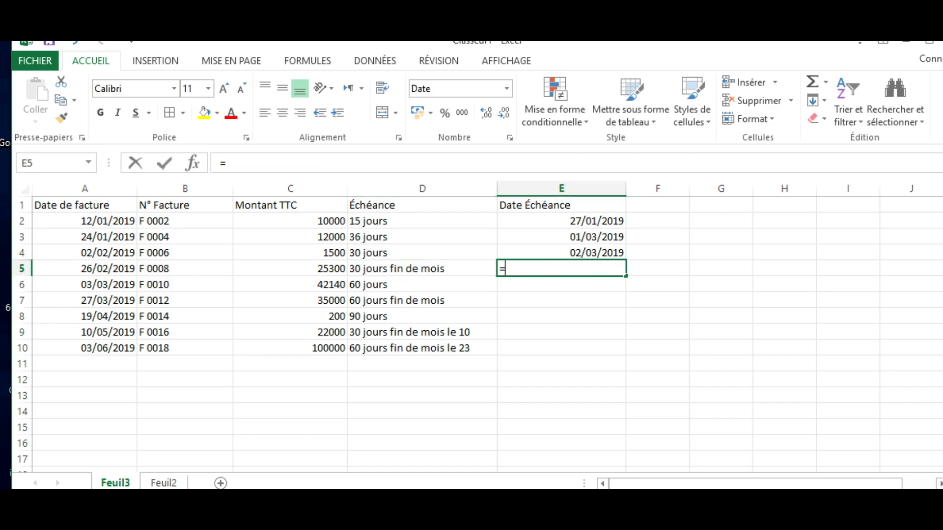
text(f)
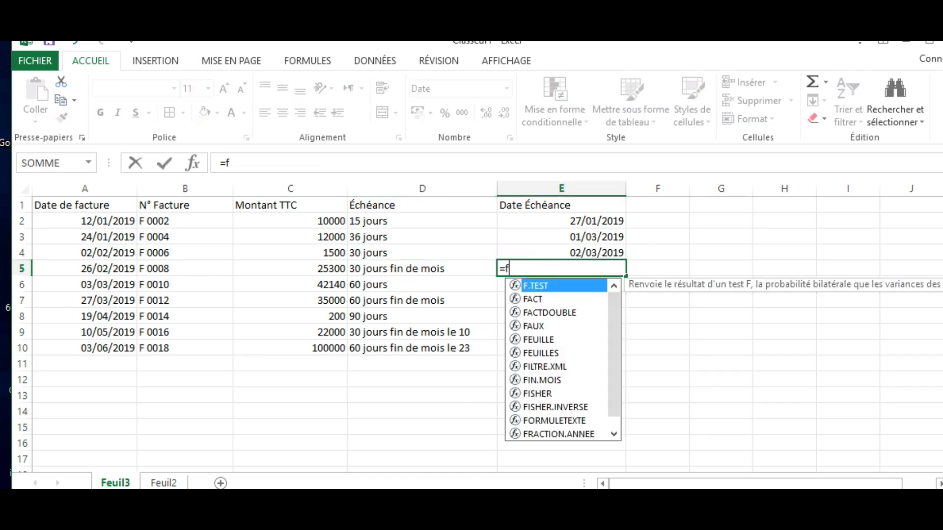
text(in)
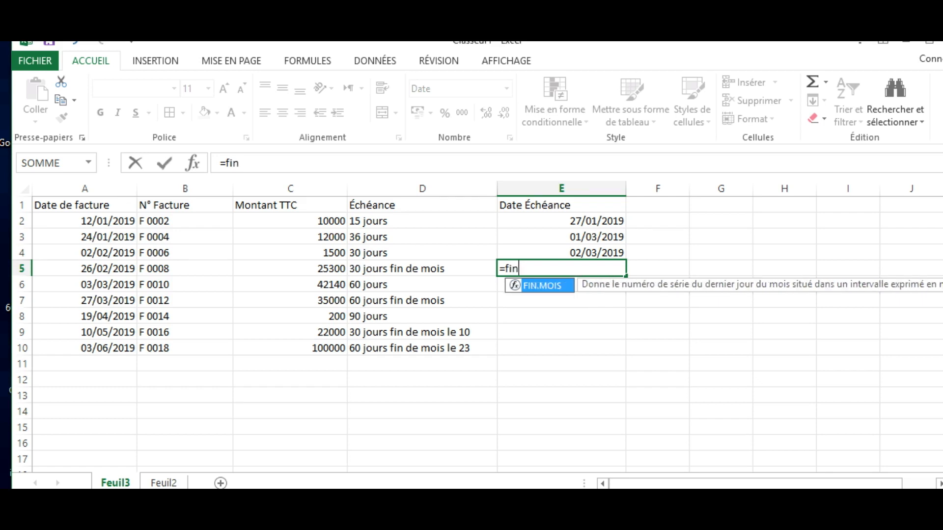
key(Tab)
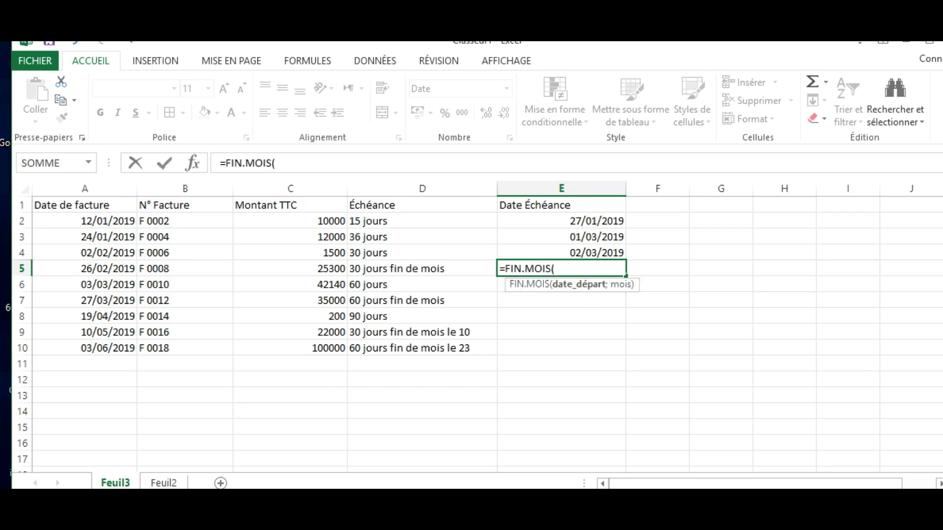
click(84, 269)
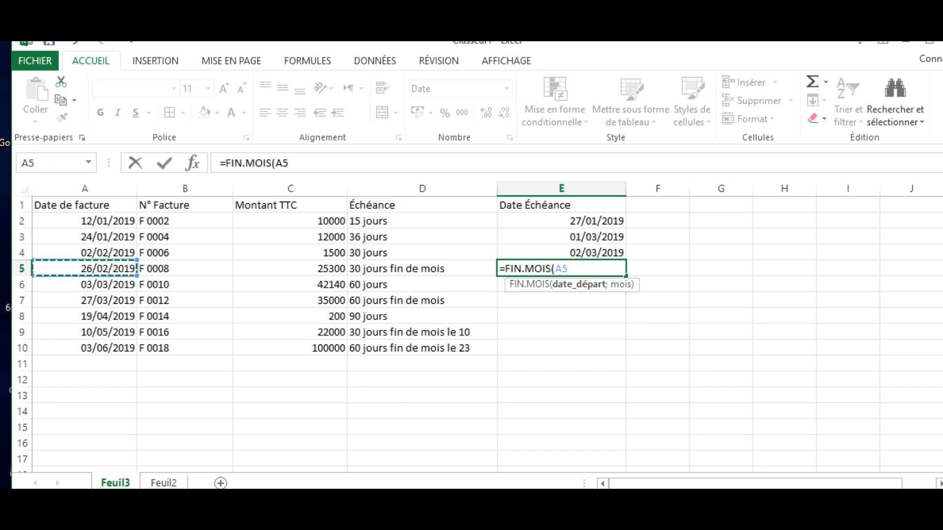
text(;)
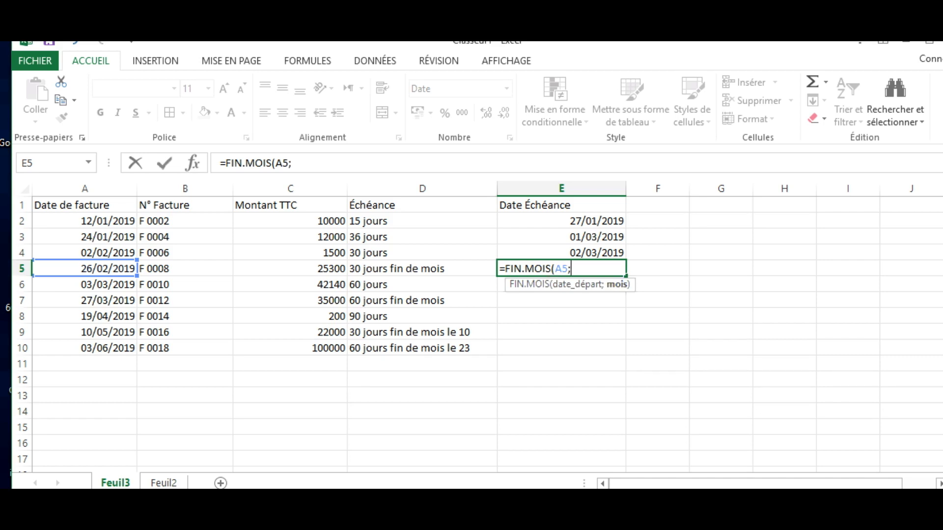
text(1))
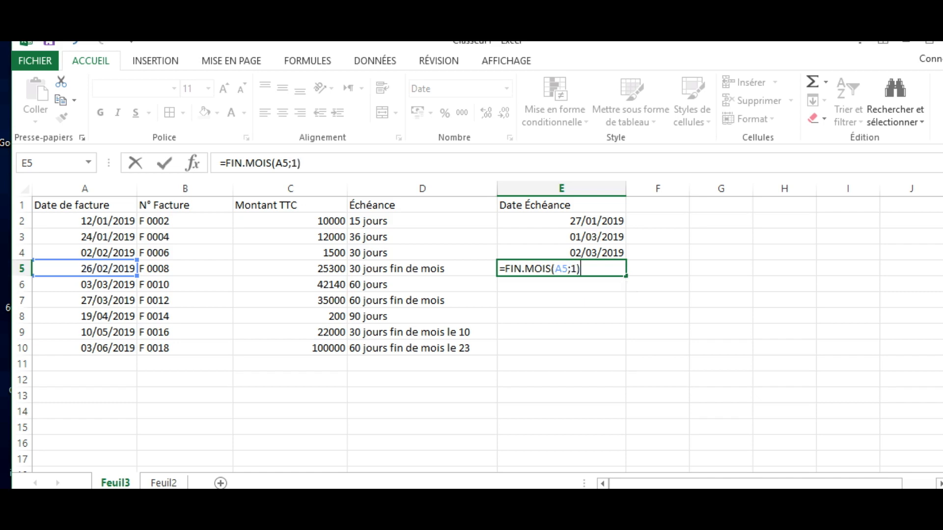
key(Return)
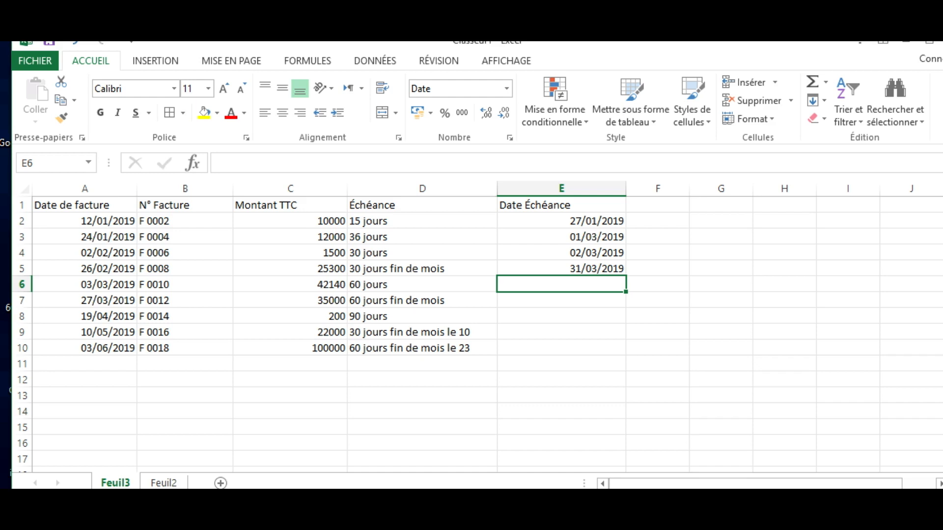
- Calculate the 60-day due date of invoice F 0010 in cell E6 with the formula =MOIS.DECALER(A6;2)
text(=)
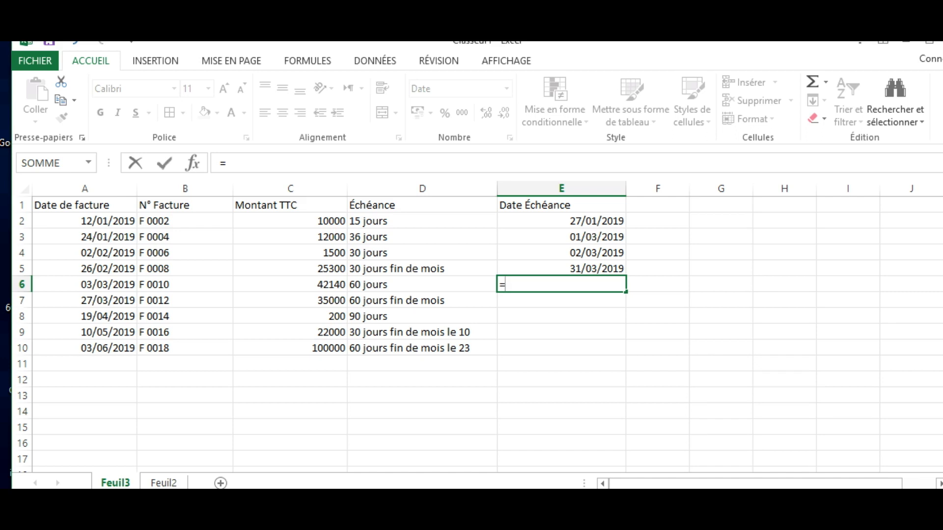
text(moi)
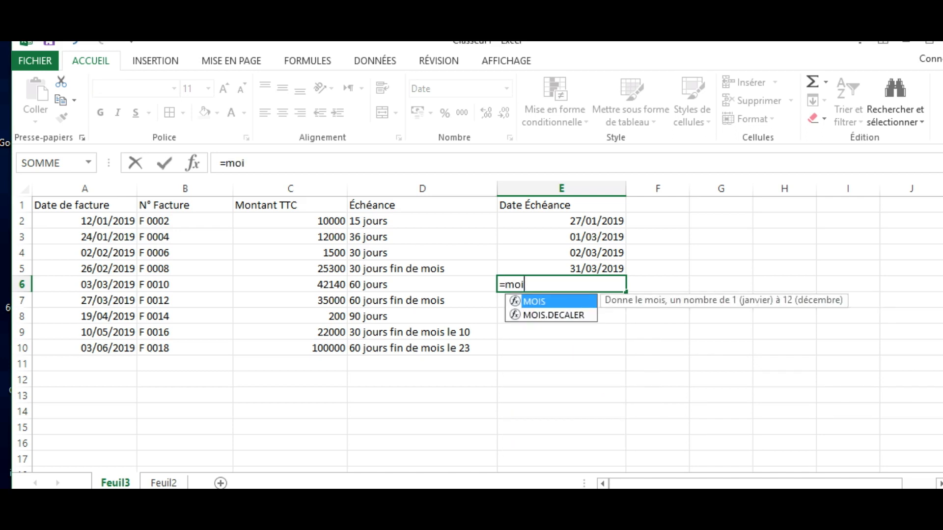
key(Down)
key(Tab)
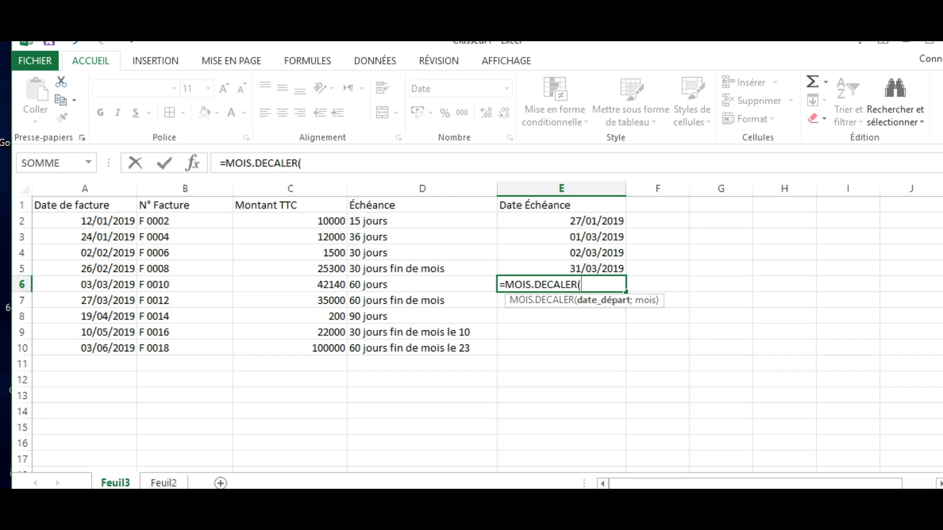
click(85, 285)
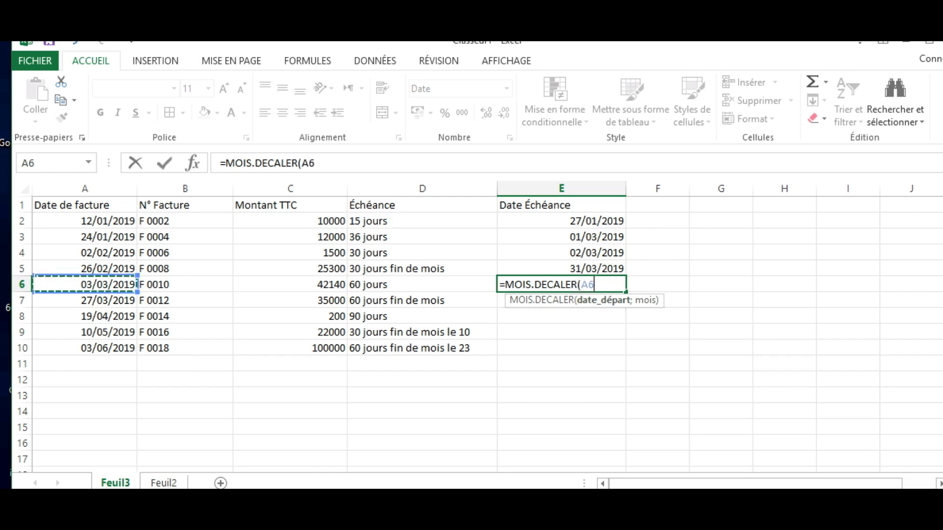
text(;)
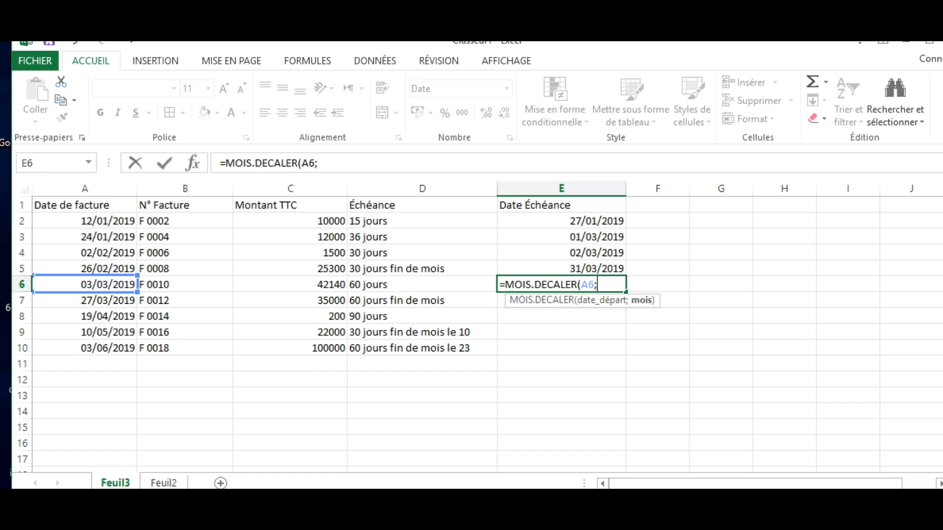
text(2=)
key(BackSpace)
text())
key(Return)
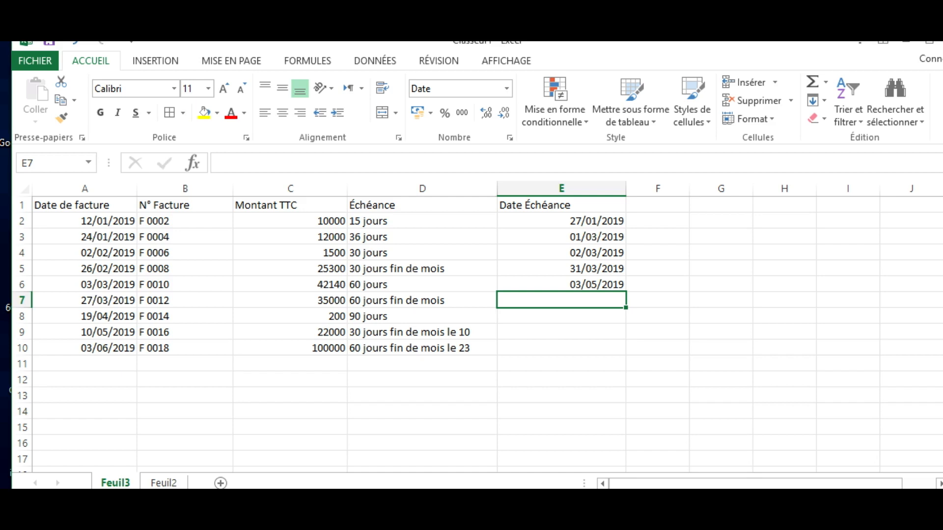
- Calculate the "60 jours fin de mois" due date of invoice F 0012 in cell E7 with the formula =FIN.MOIS(A7;2)
text(=)
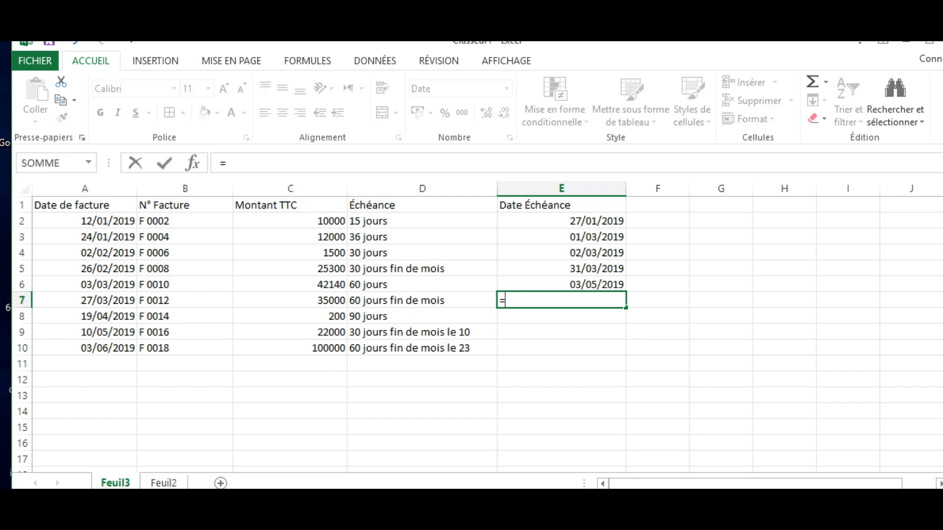
text(fi)
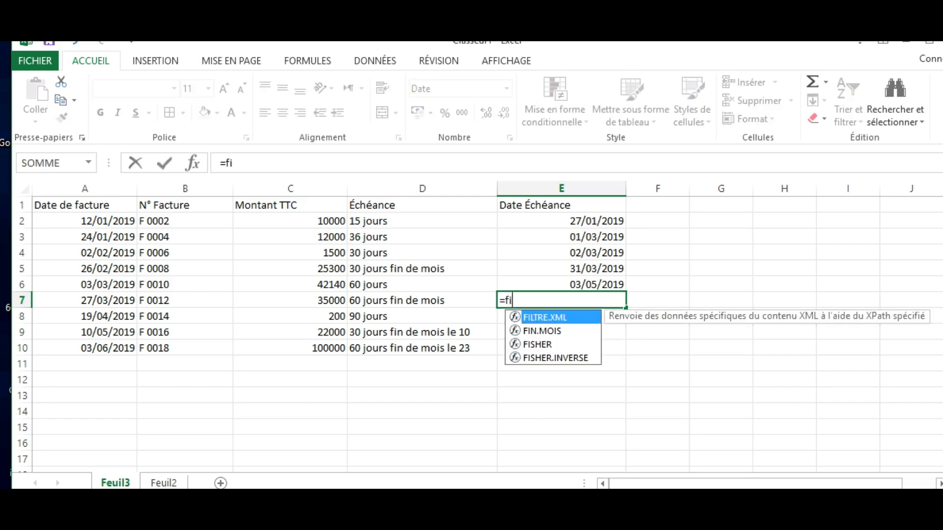
key(Down)
key(Tab)
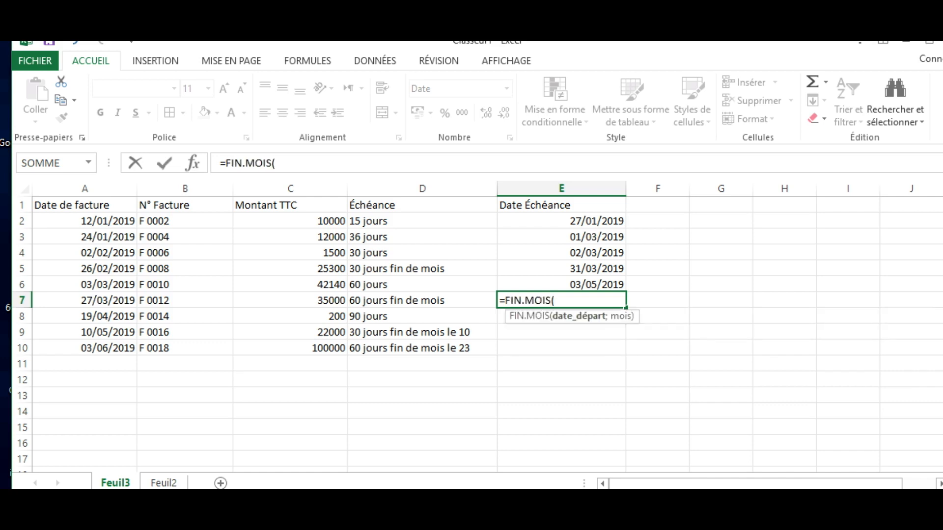
click(85, 300)
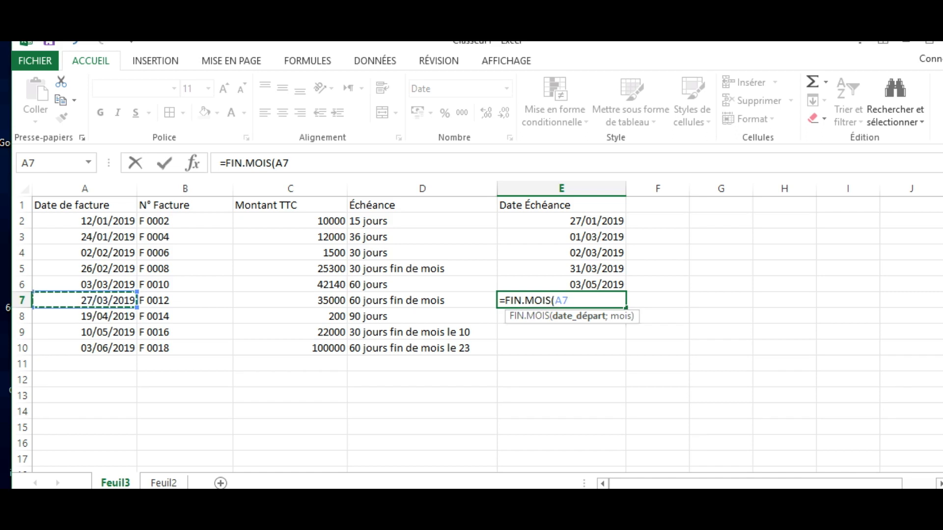
text(;)
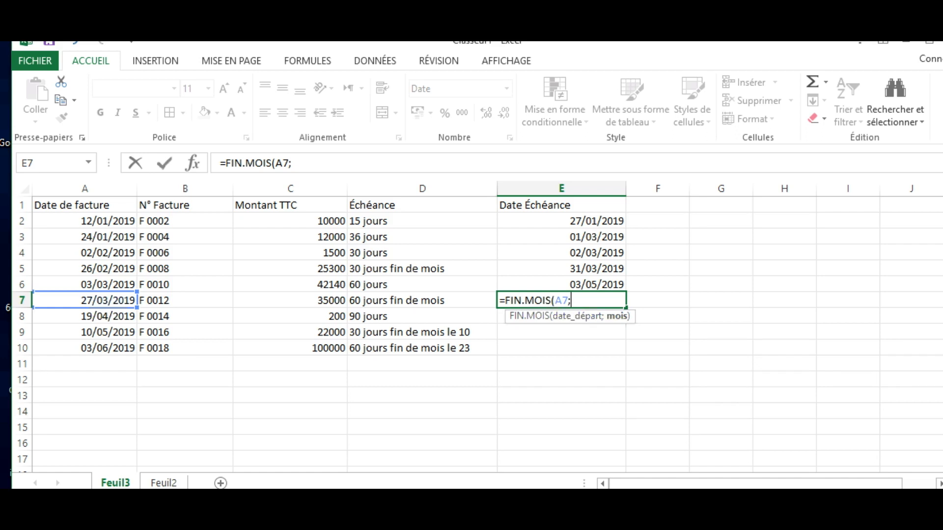
text(2)
text())
key(BackSpace)
text())
key(Return)
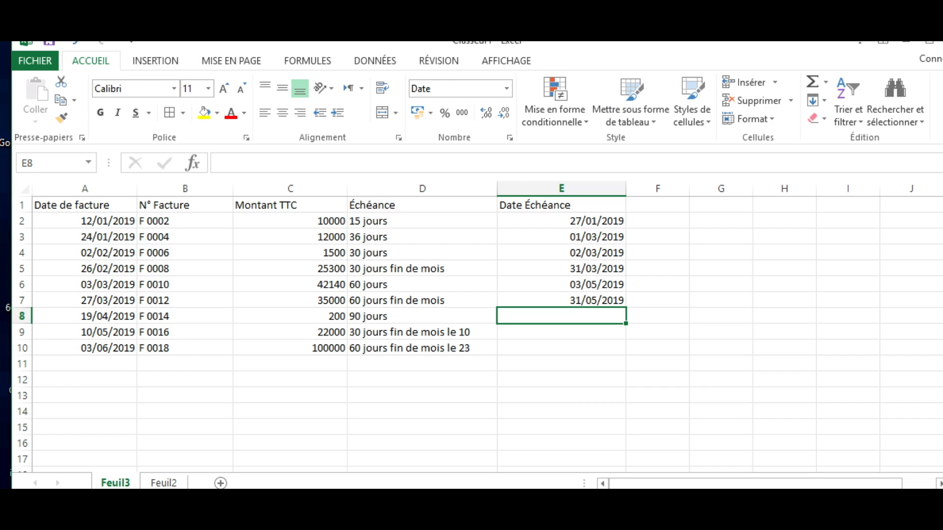
- Calculate the 90-day due date of invoice F 0014 in cell E8 with the formula =MOIS.DECALER(A8;3)
text(=)
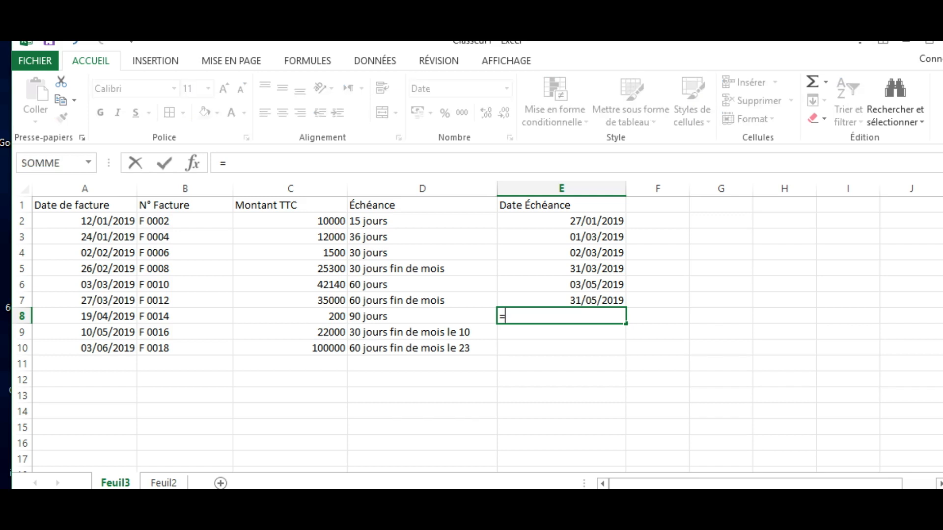
text(mois)
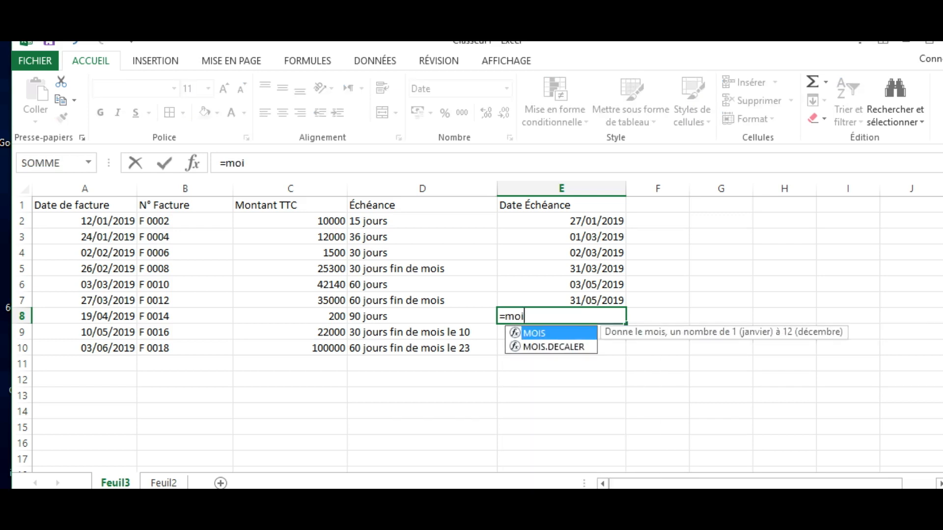
key(Down)
key(Tab)
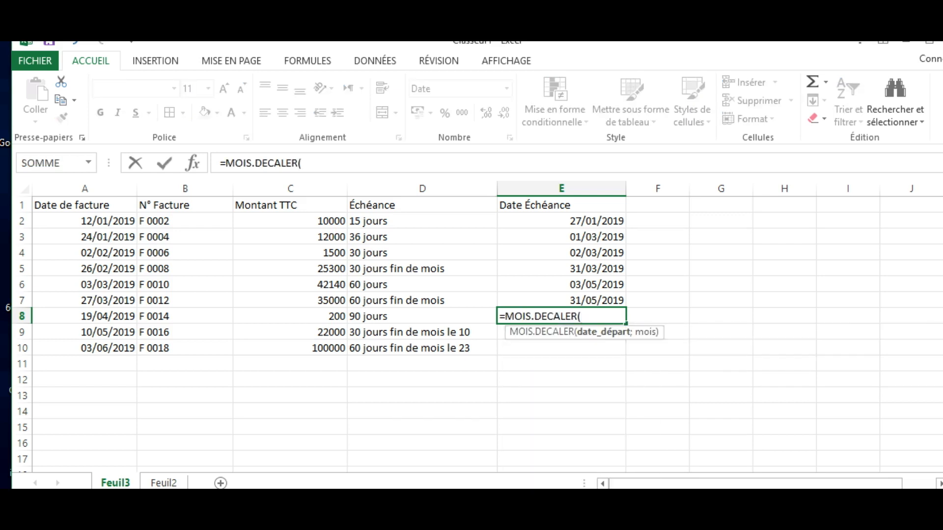
text(A8;)
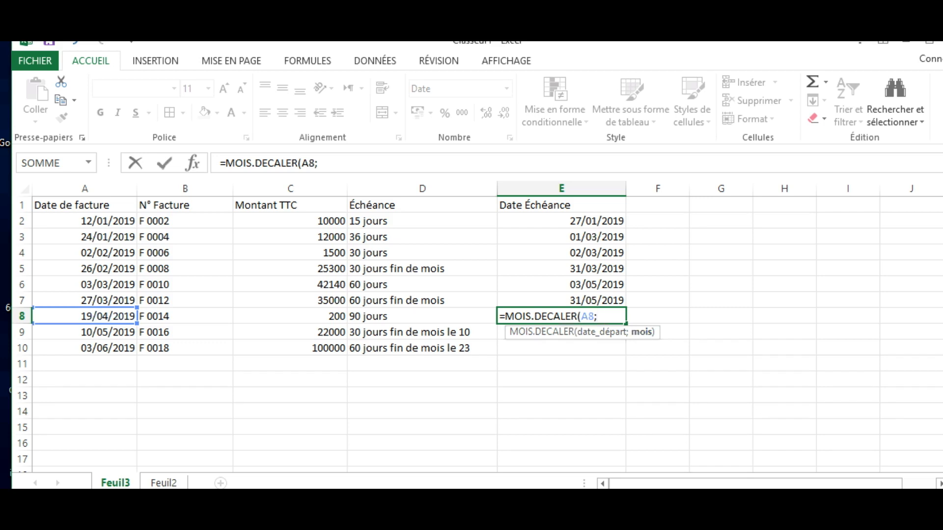
text(3=)
key(BackSpace)
text())
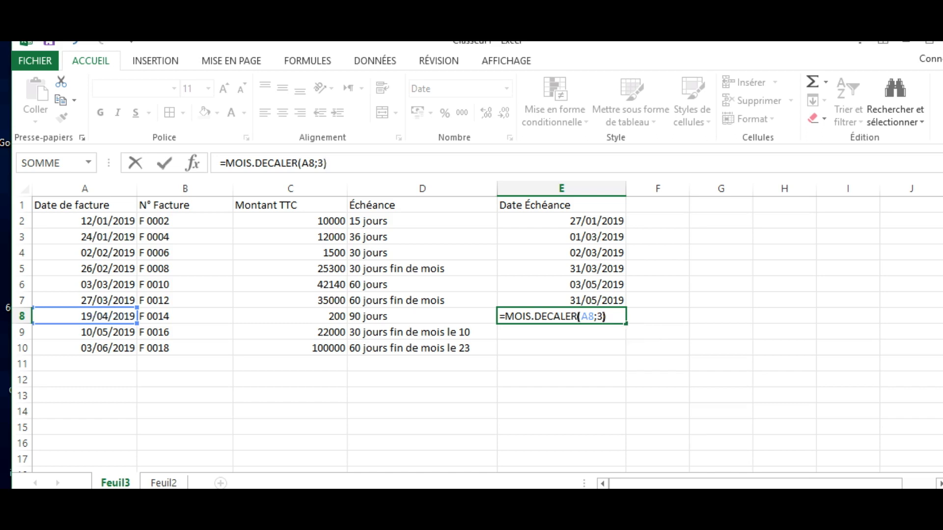
key(Return)
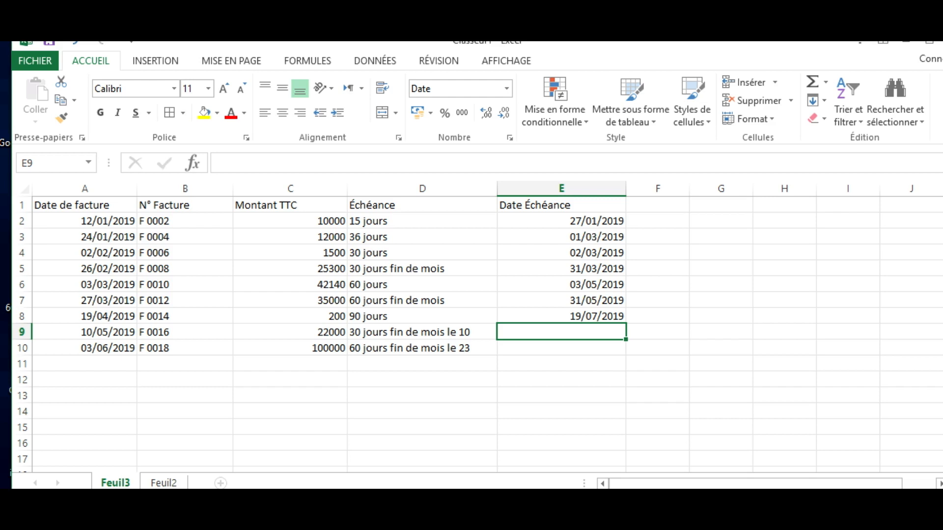
- Calculate the "30 jours fin de mois le 10" due date of invoice F 0016 in cell E9 with the formula =FIN.MOIS(A9;1)+10
text(=)
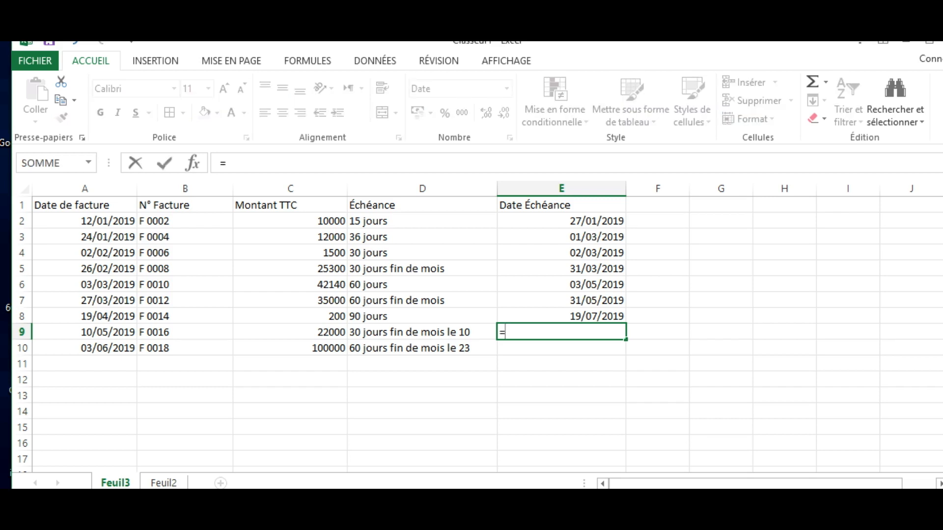
text(fi)
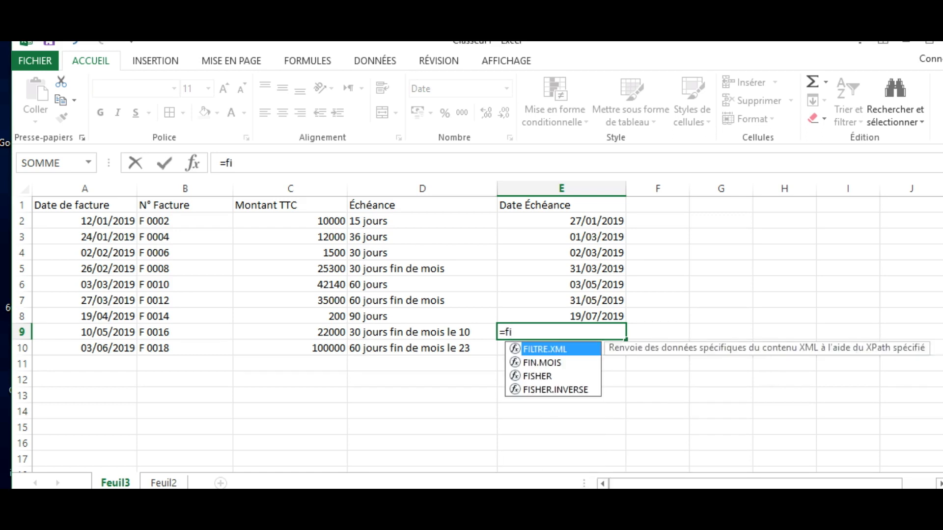
key(Down)
key(Tab)
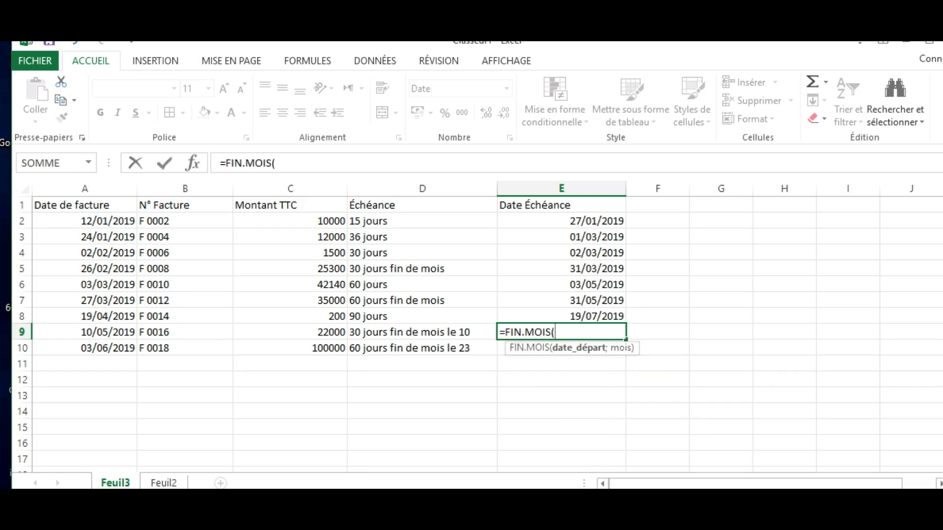
click(85, 333)
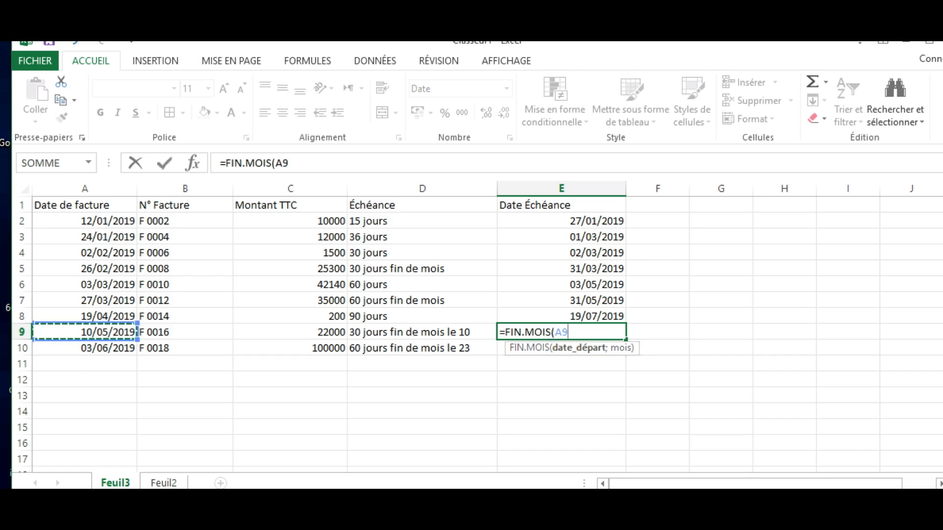
text(;)
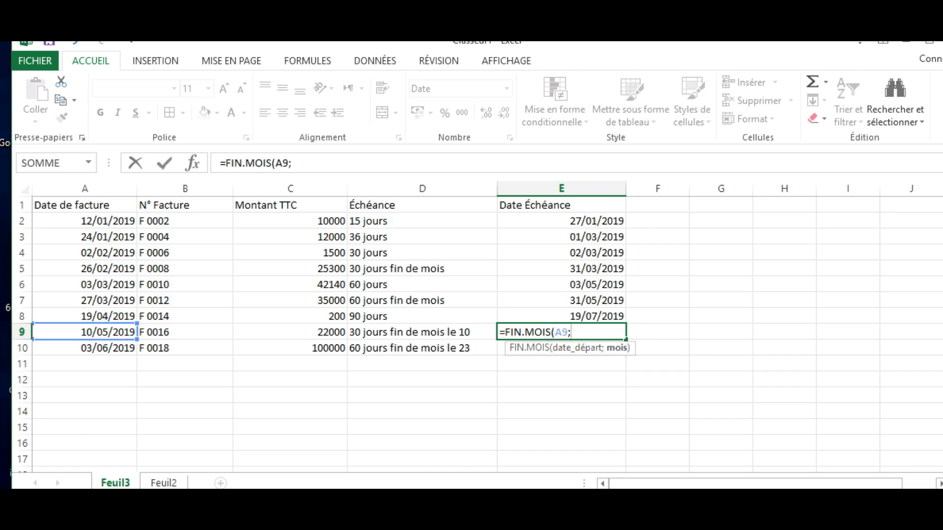
text(1))
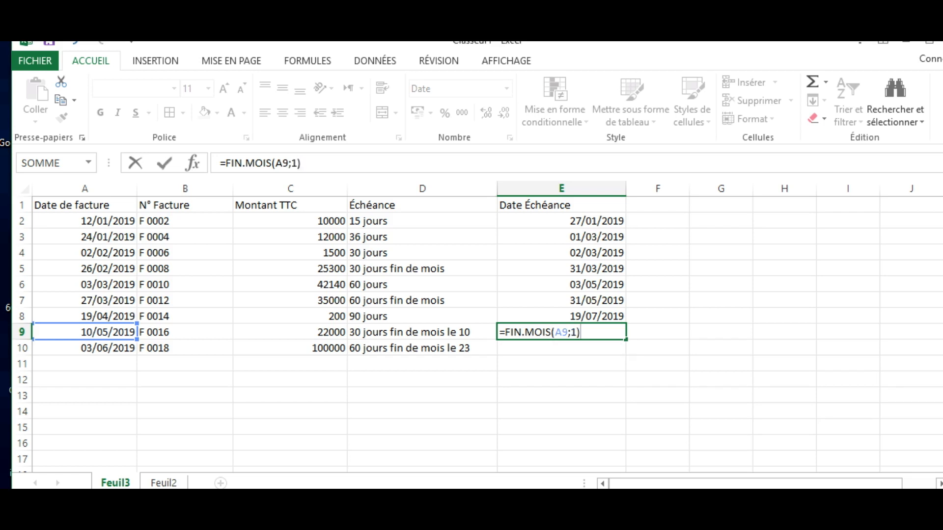
text(+10)
key(BackSpace)
key(BackSpace)
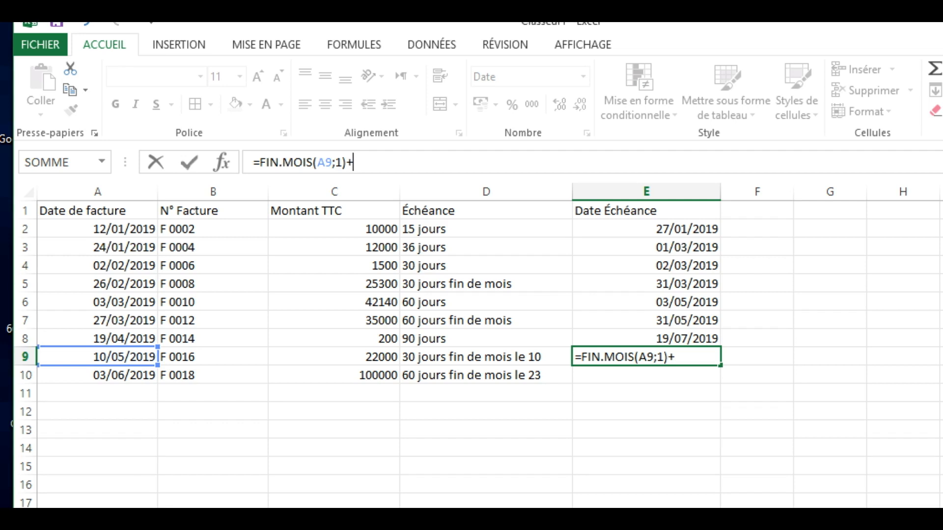
text(10)
key(Return)
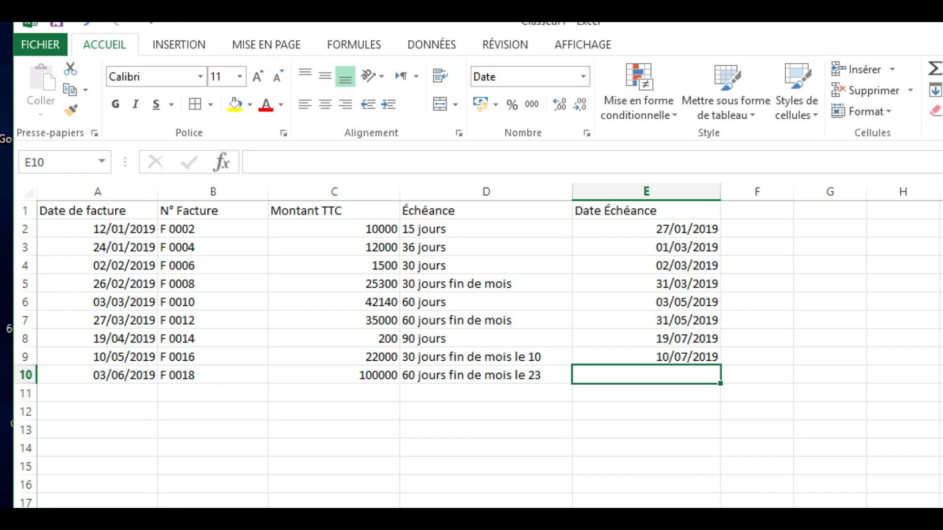
- Calculate the "60 jours fin de mois le 23" due date of invoice F 0018 in cell E10 with the formula =FIN.MOIS(A10;2)+23
text(=)
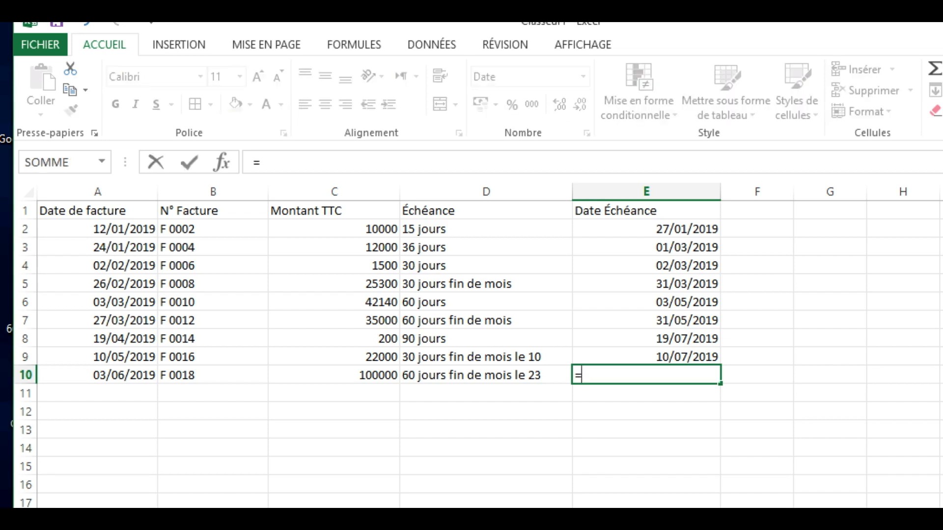
text(fi)
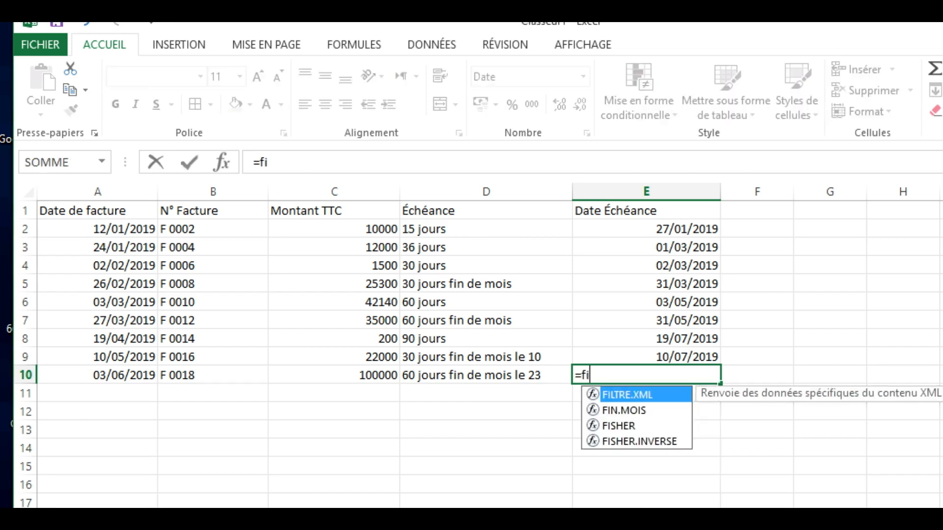
text(n)
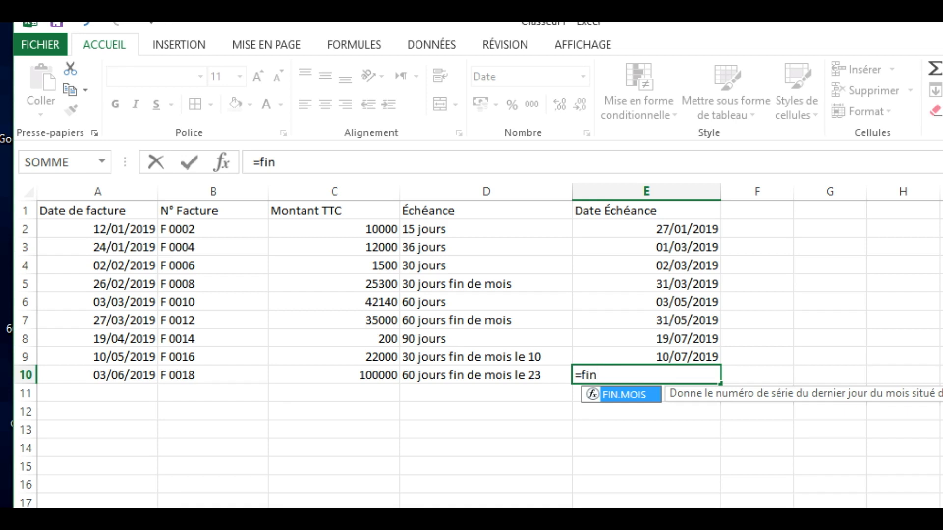
key(Tab)
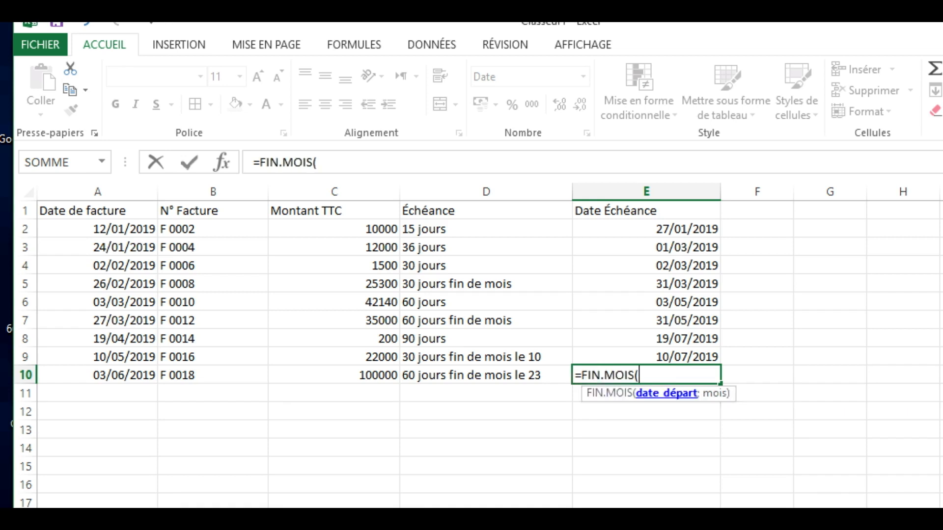
click(97, 376)
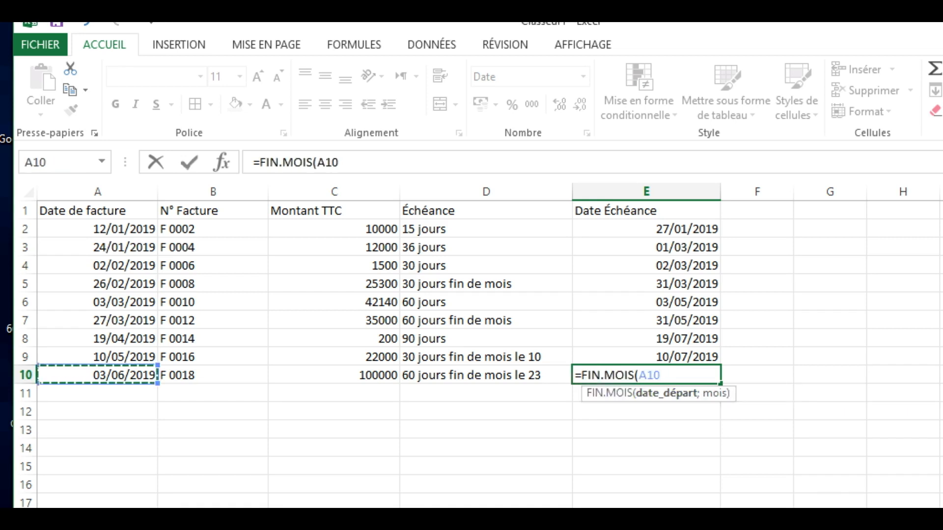
text(;;)
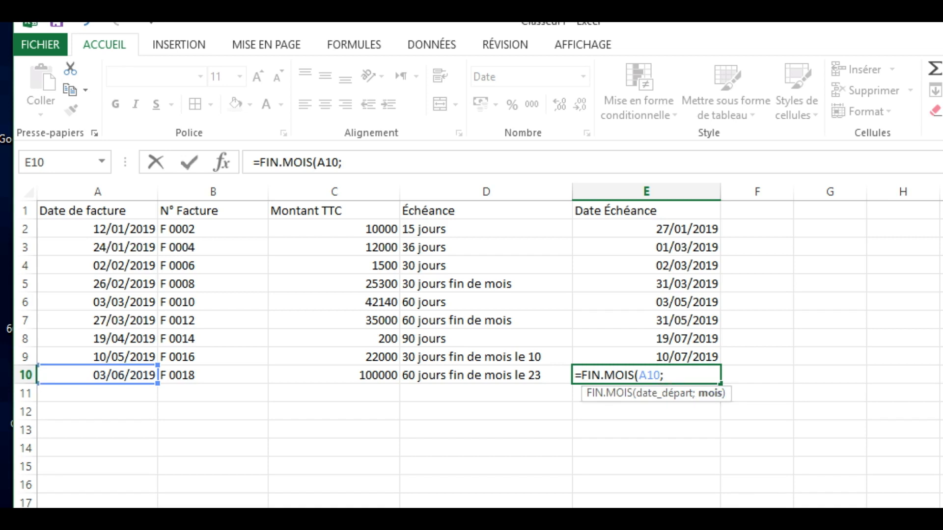
text(2)+)
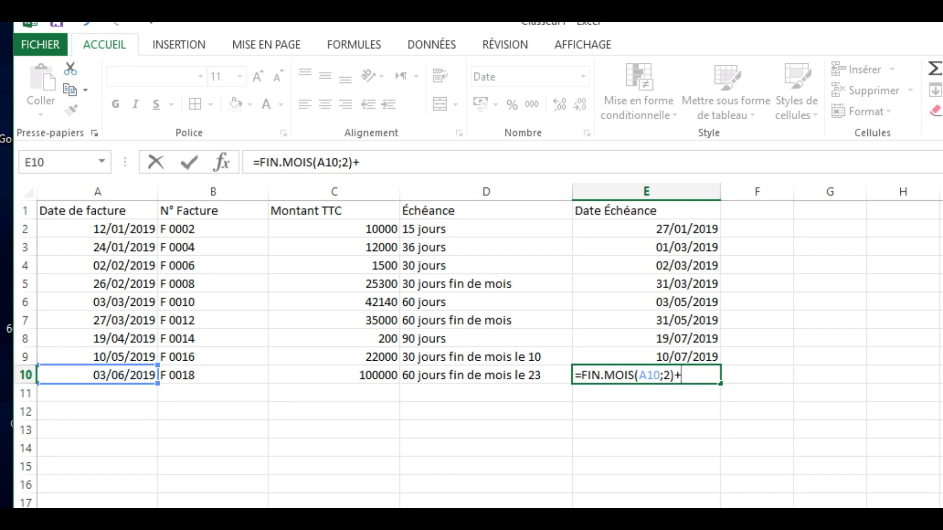
text(23)
key(Return)
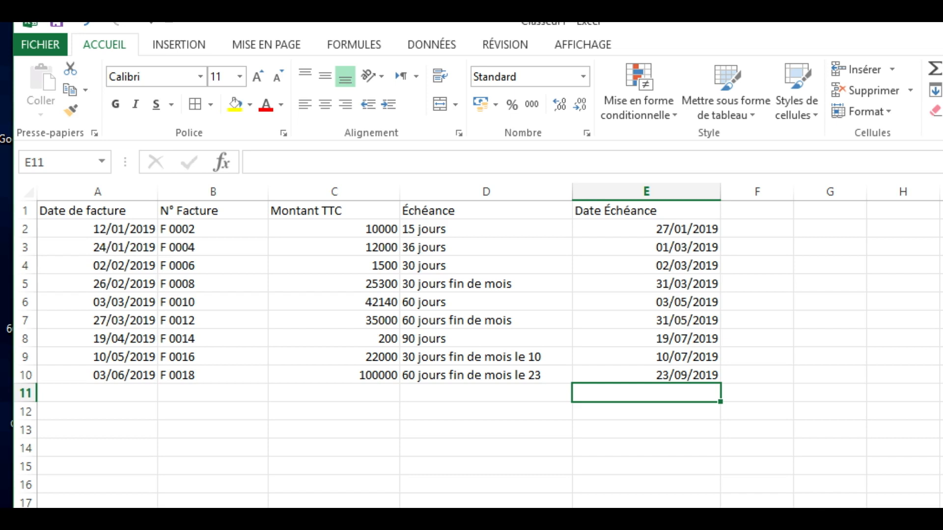
- Apply borders around all cells of the invoice table in range A1:E10
key(ctrl+Home)
key(shift+Right)
key(shift+Right)
key(shift+Right)
key(shift+Right)
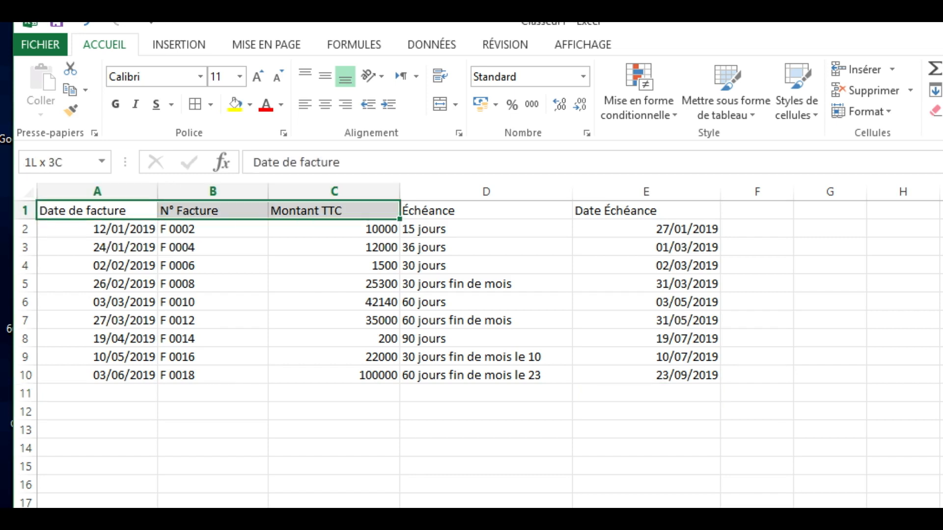
key(shift+Down)
key(shift+Down)
key(shift+Down)
key(shift+Down)
key(shift+Down)
key(shift+Down)
key(shift+Down)
key(shift+Down)
key(shift+Down)
key(shift+Down)
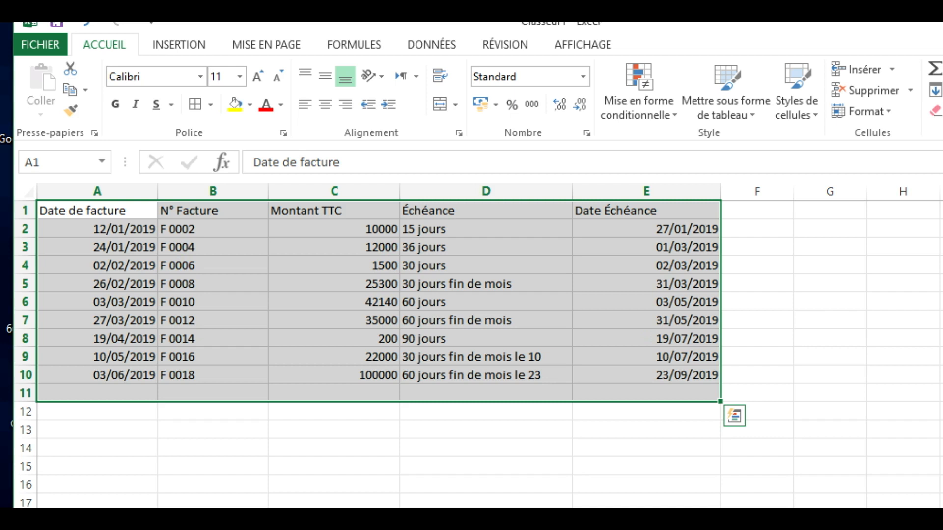
key(shift+Up)
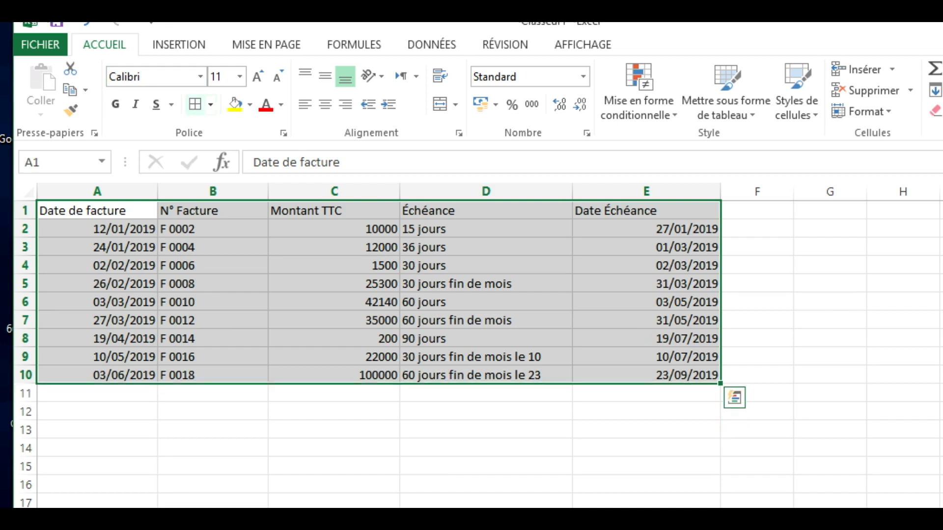
click(195, 105)
click(212, 357)
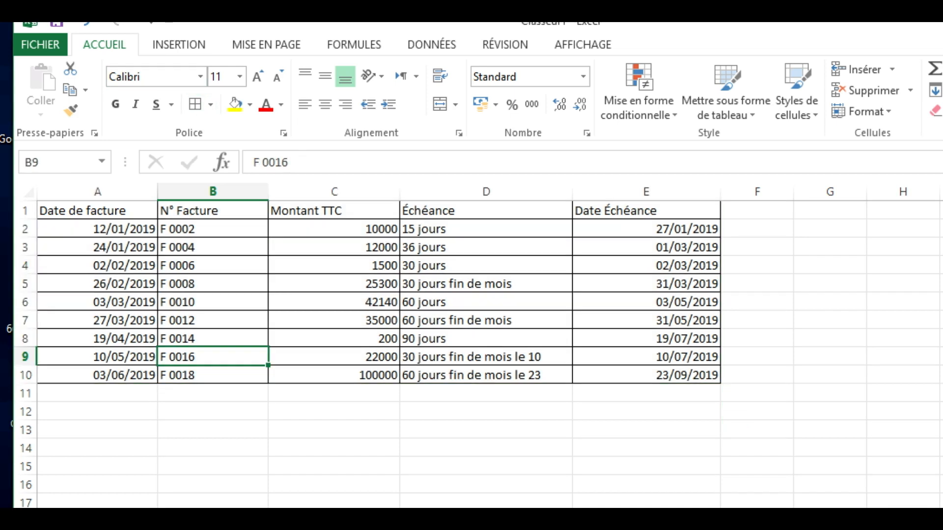
- Format the header row A1:E1 with a yellow fill and bold red text
click(98, 211)
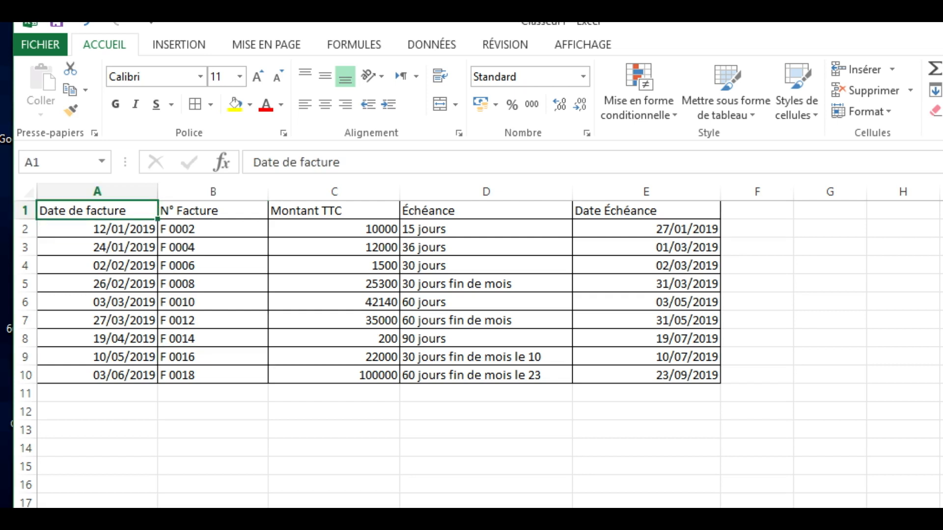
drag(97, 211, 646, 210)
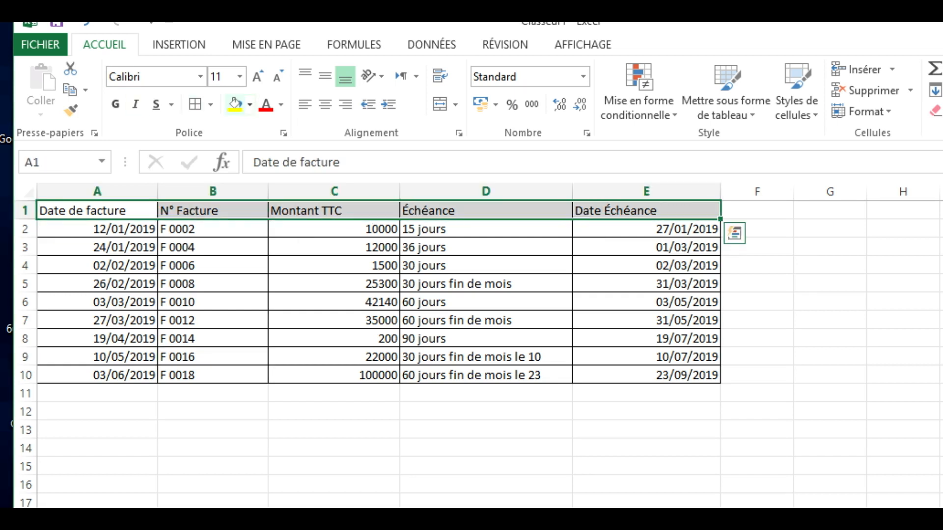
click(234, 104)
click(265, 104)
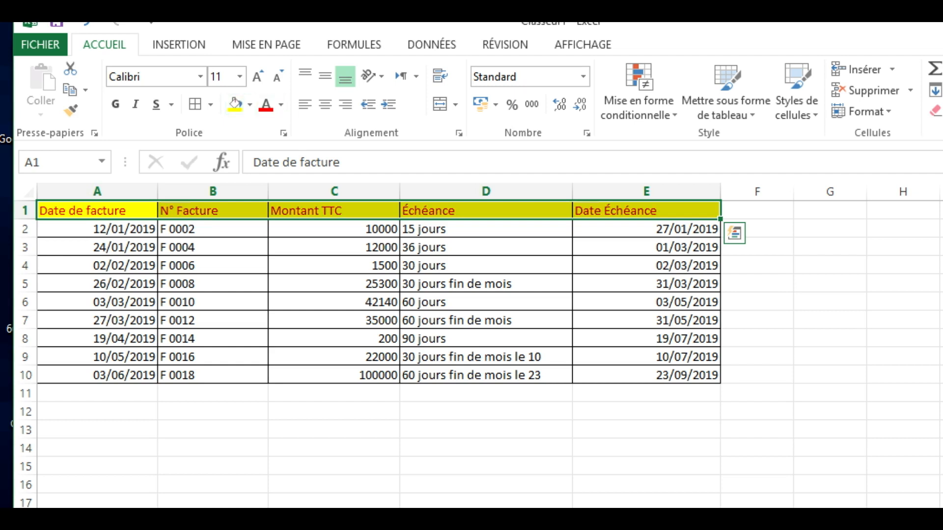
click(115, 104)
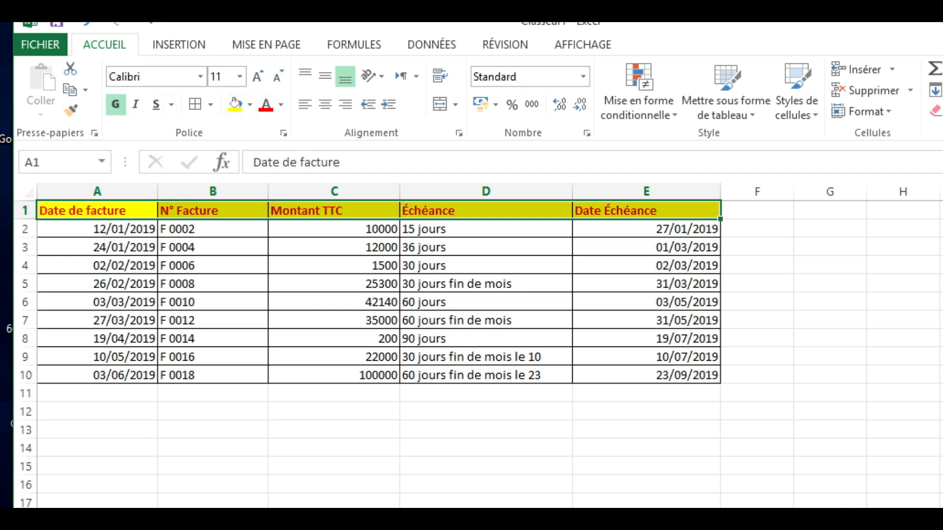
click(334, 430)
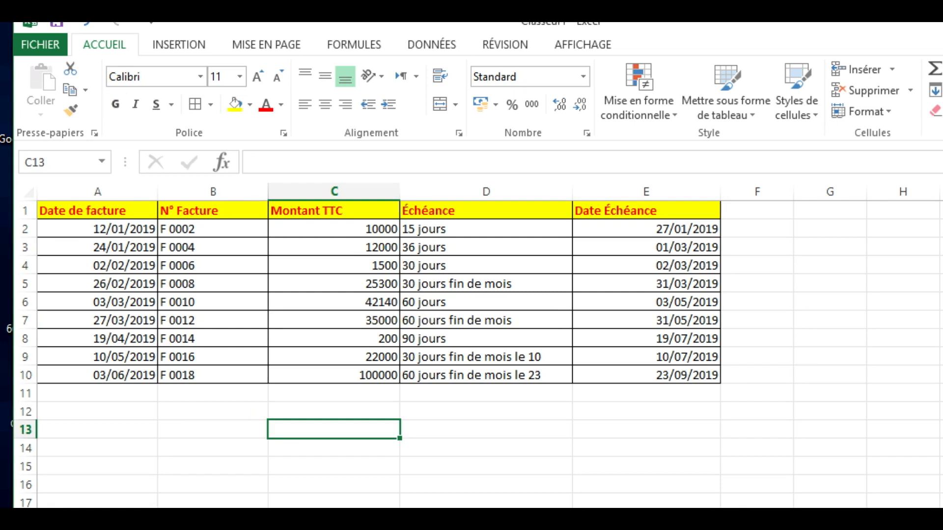
- Format the Montant TTC amounts in C2:C10 as Monétaire with two decimals and the MAD currency symbol
drag(334, 230, 334, 376)
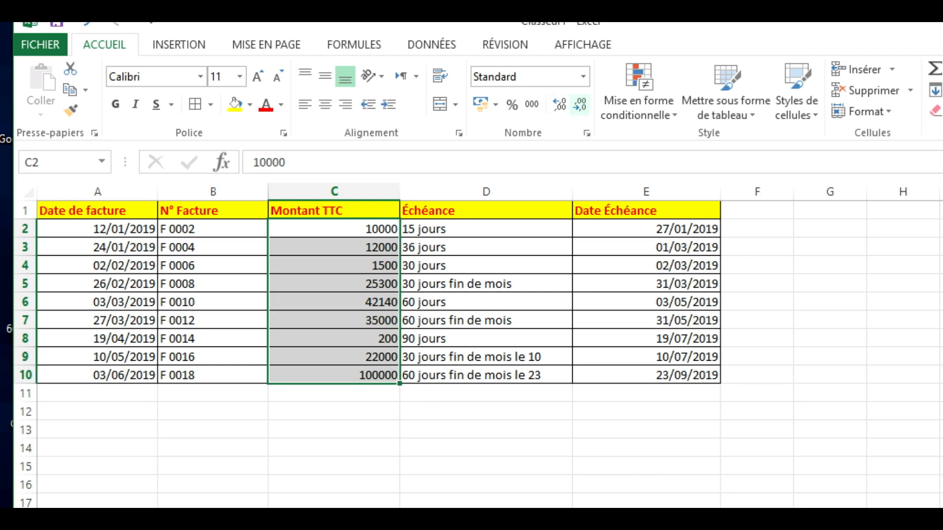
click(560, 105)
click(559, 104)
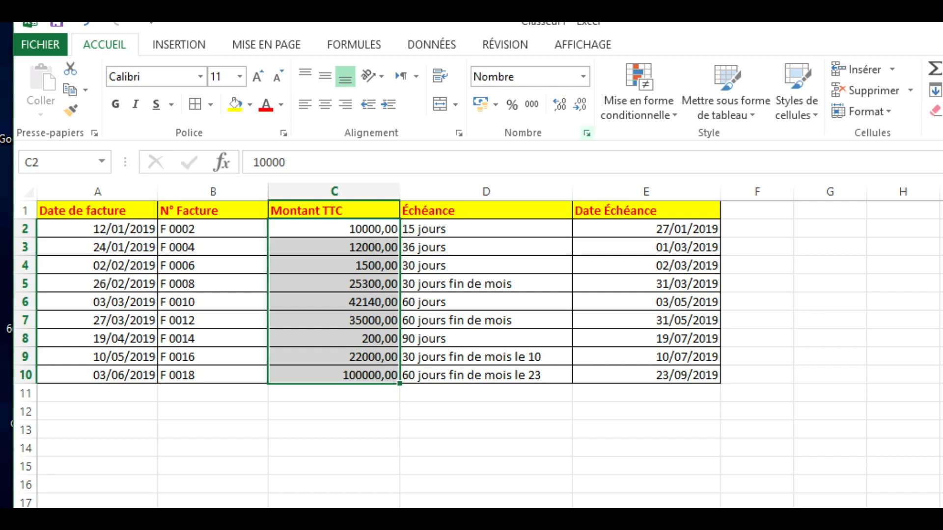
click(587, 133)
click(499, 88)
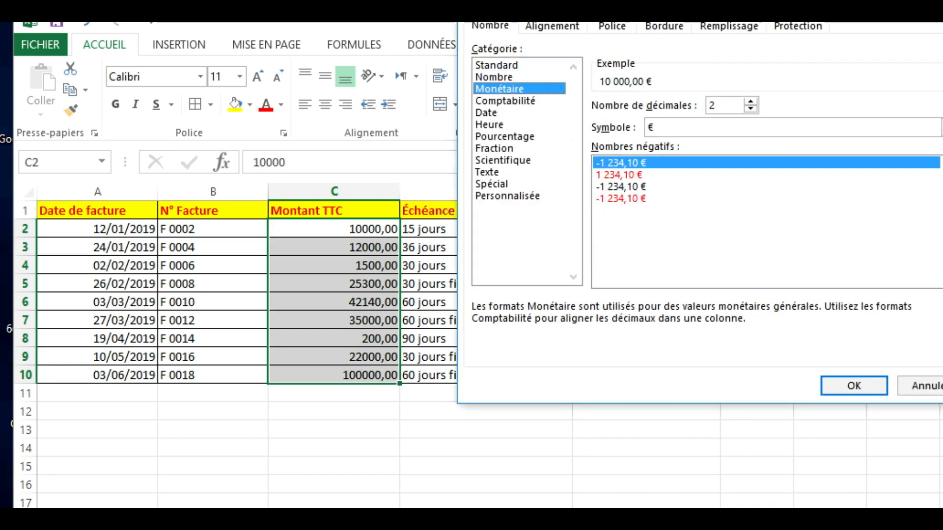
click(791, 127)
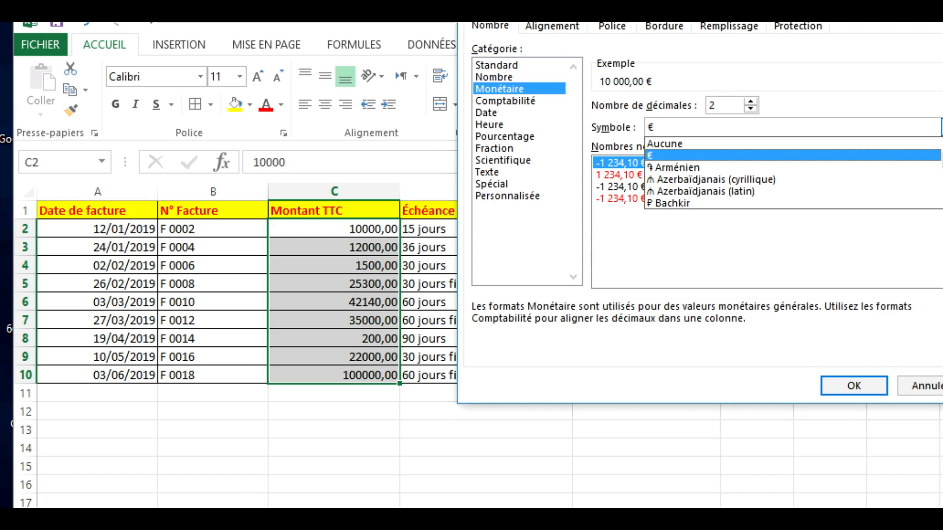
key(m)
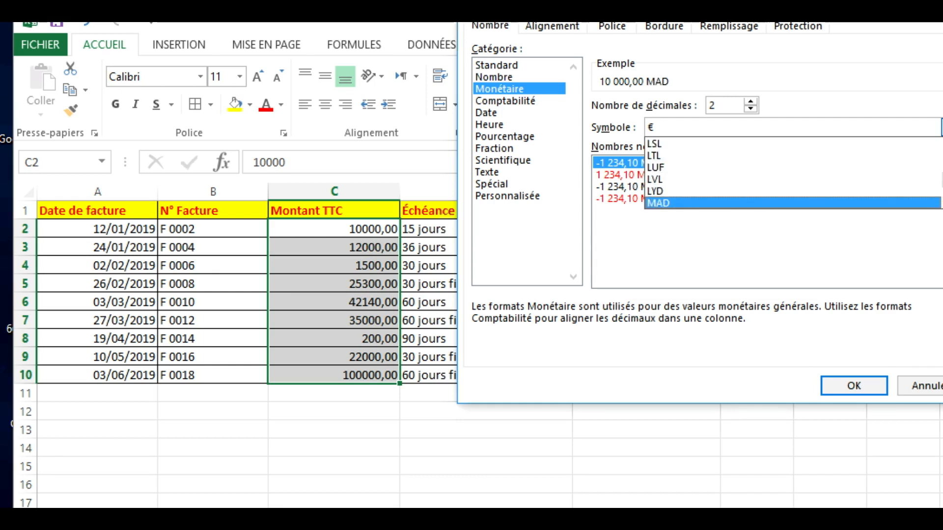
key(Return)
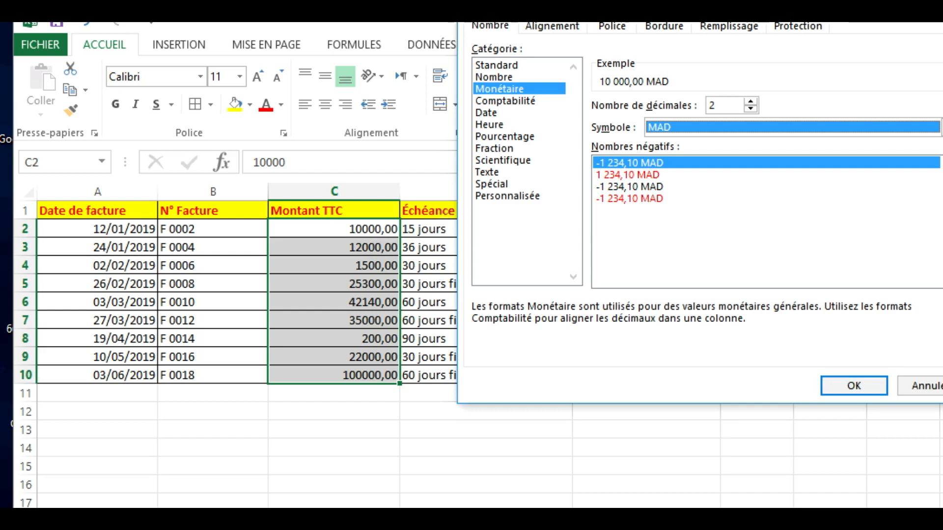
key(Return)
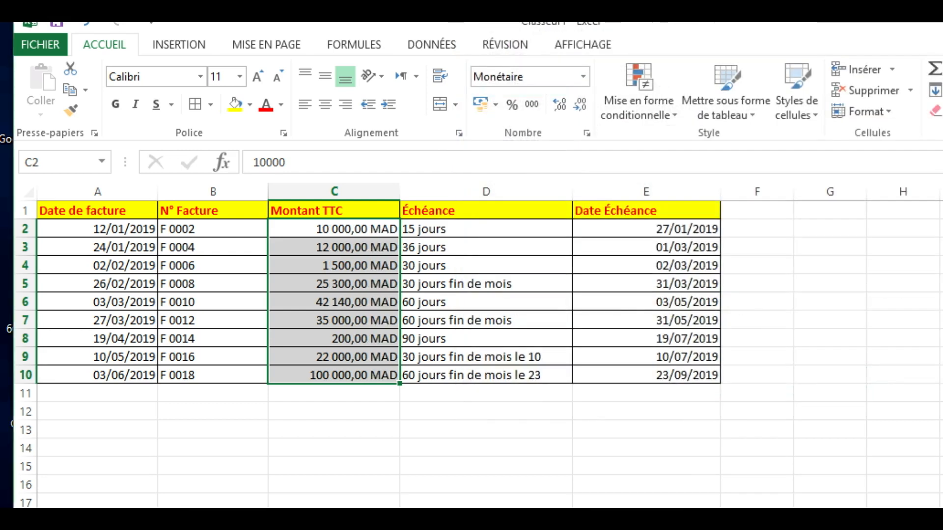
click(485, 465)
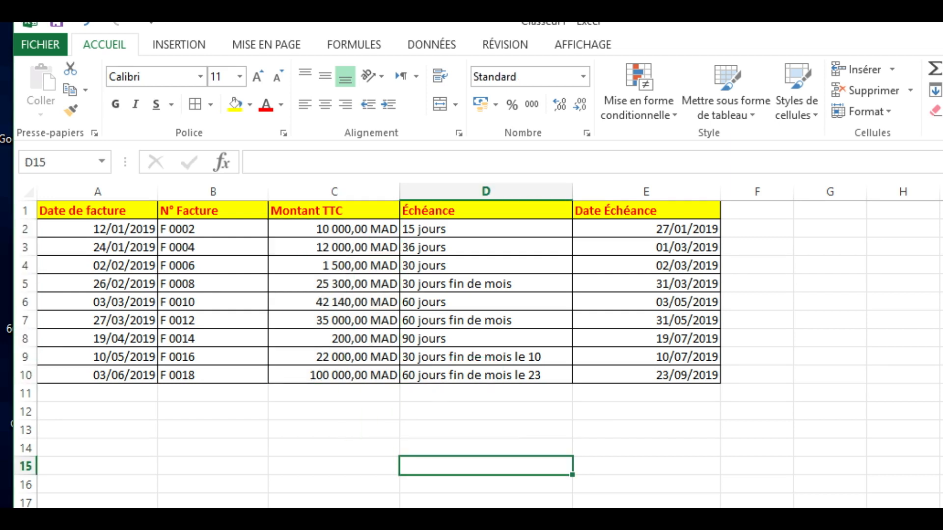